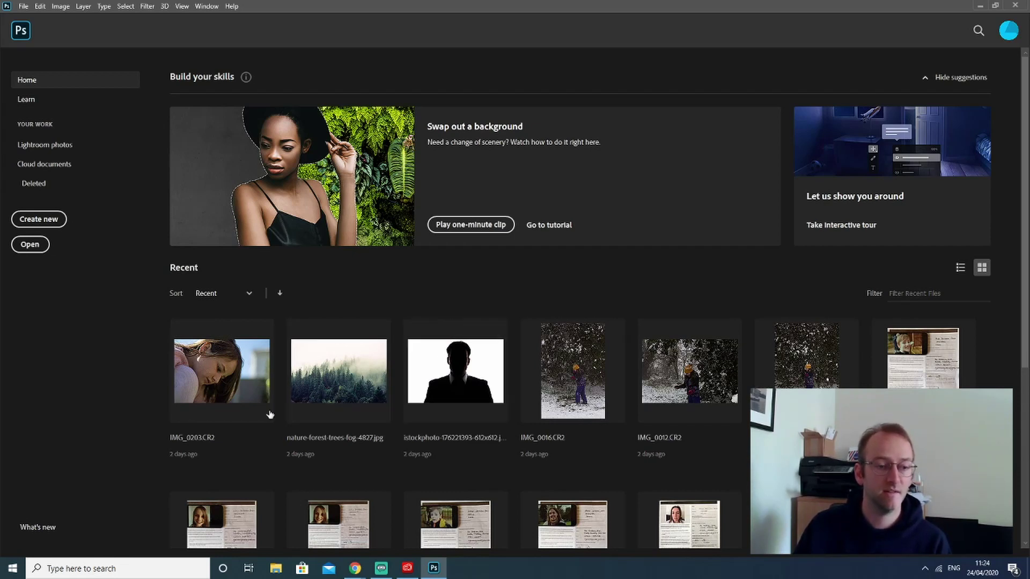
click(39, 244)
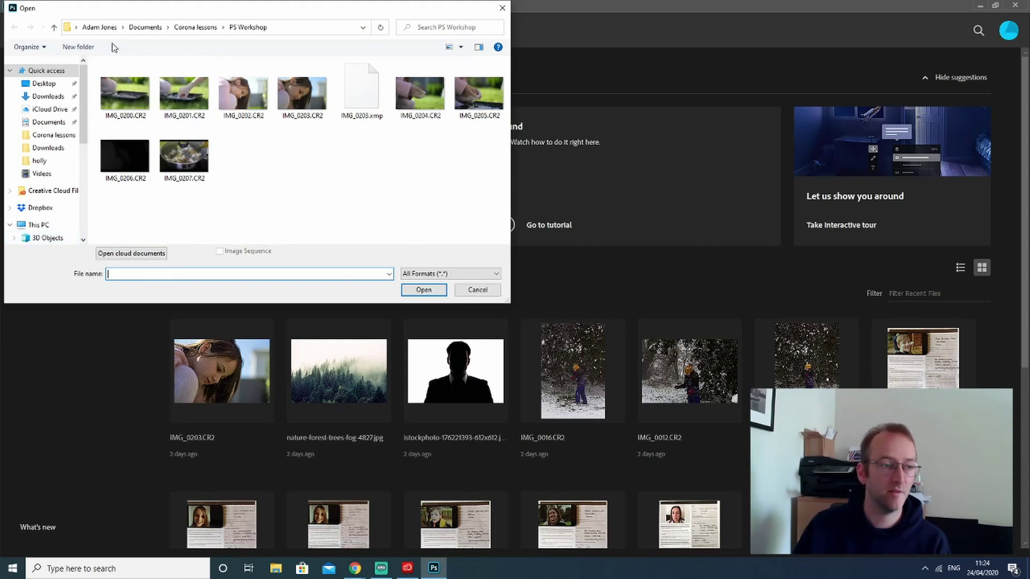
click(54, 27)
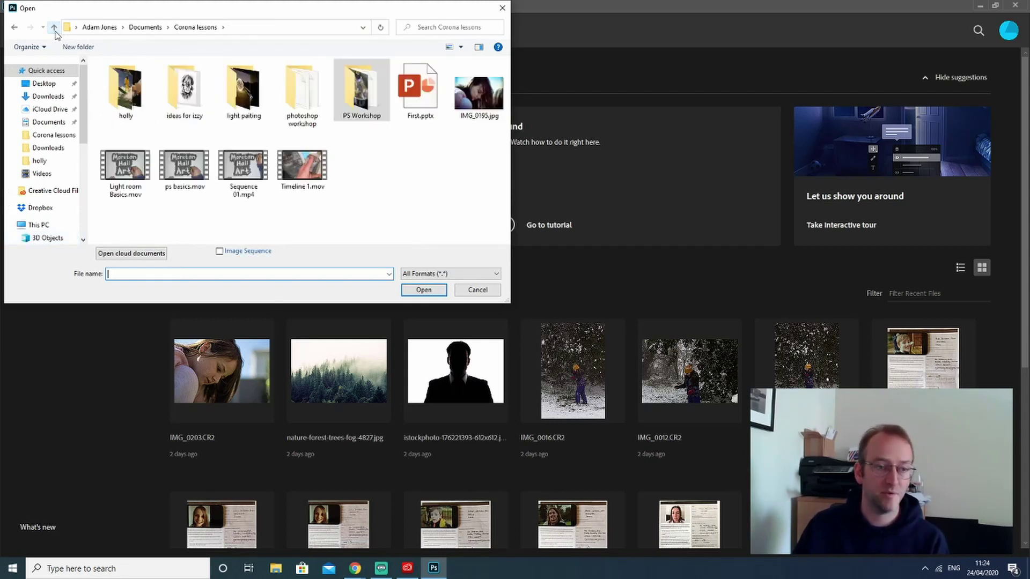
double_click(300, 94)
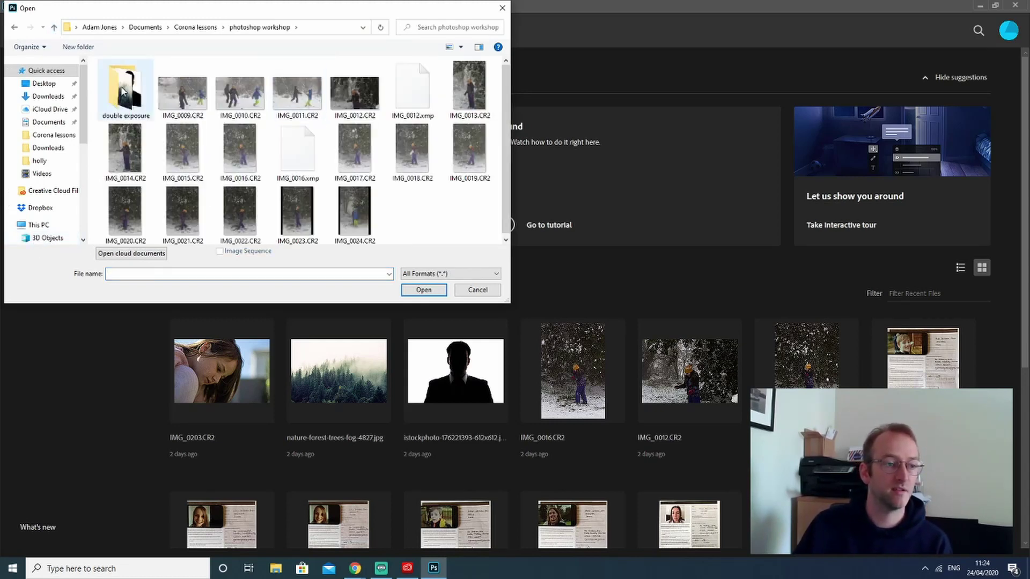
double_click(123, 91)
click(127, 102)
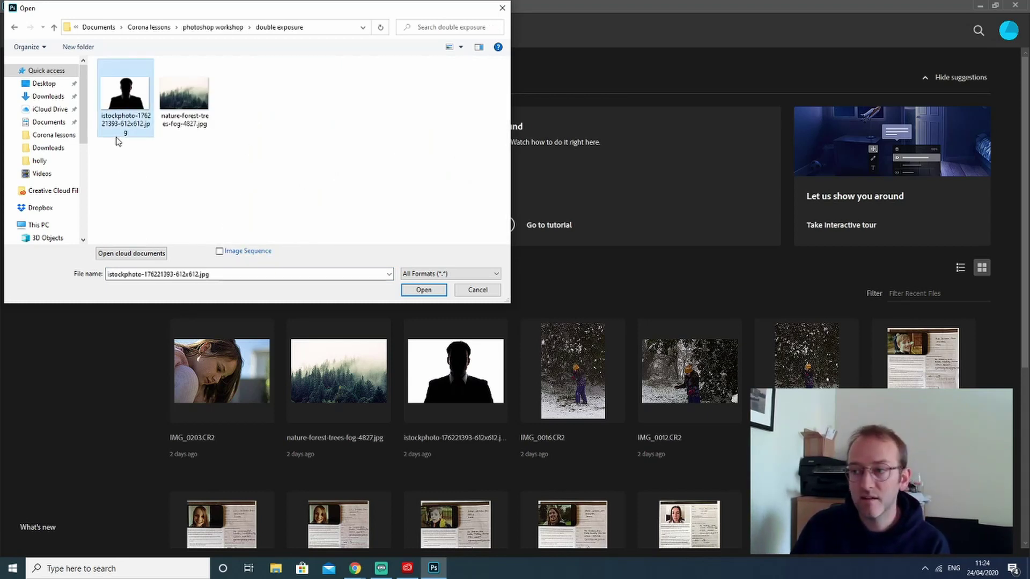
click(422, 291)
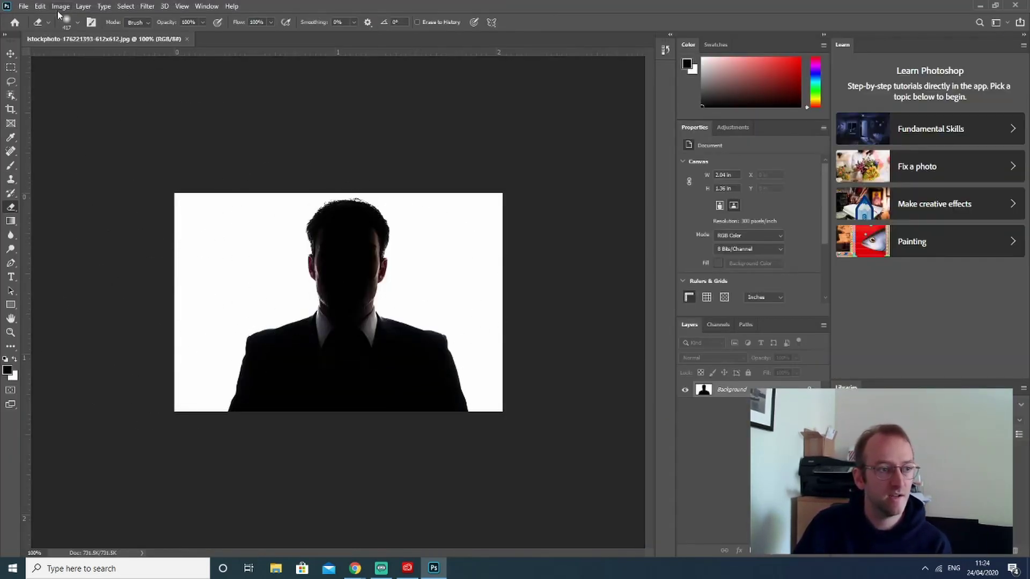
Open nature-forest-trees-fog-4827.jpg from the double exposure folder as a second document.
click(24, 7)
click(30, 23)
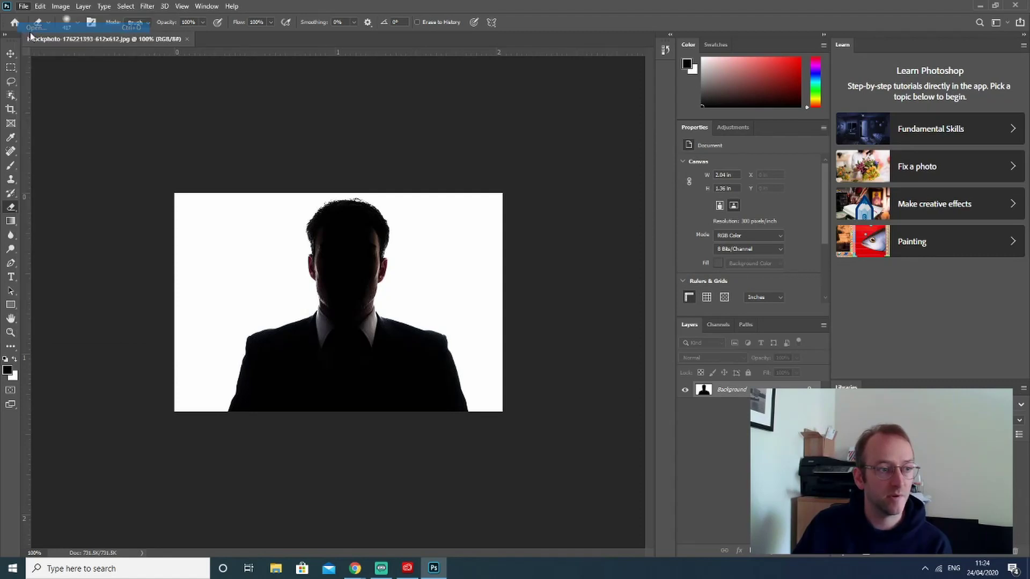
click(184, 95)
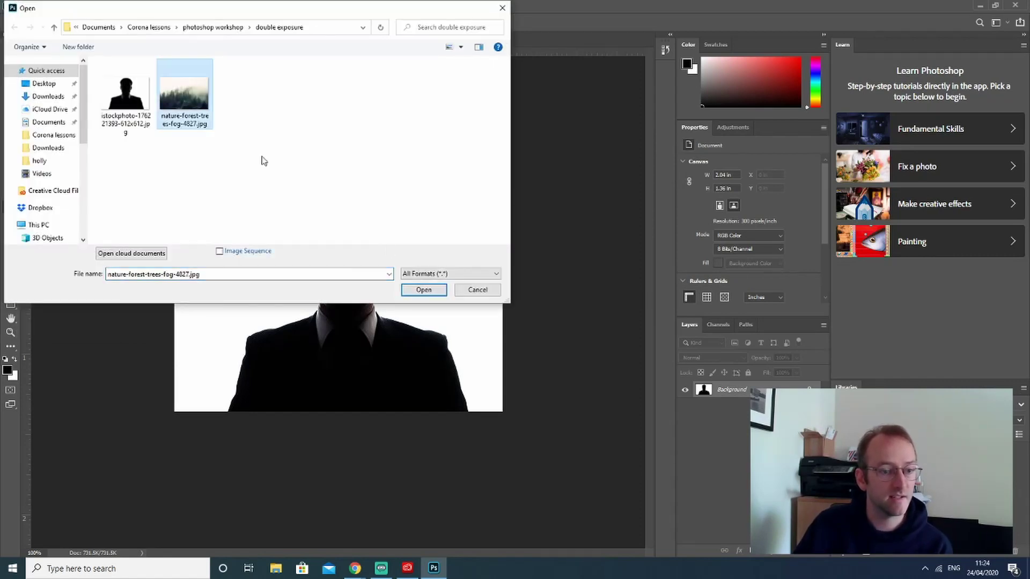
click(424, 290)
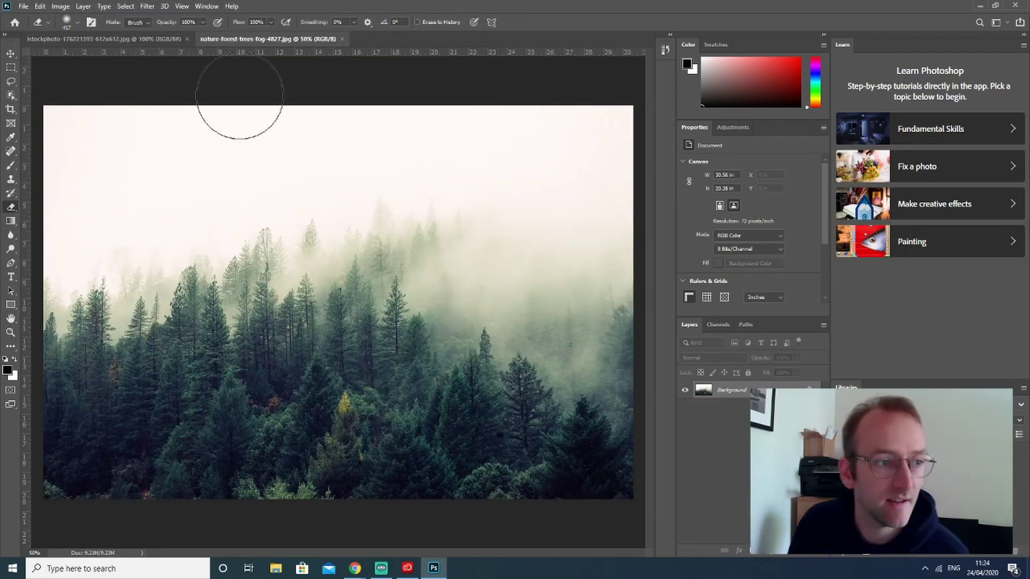
Compare the silhouette portrait and the foggy forest photo by viewing the two open documents alternately.
click(149, 39)
click(233, 41)
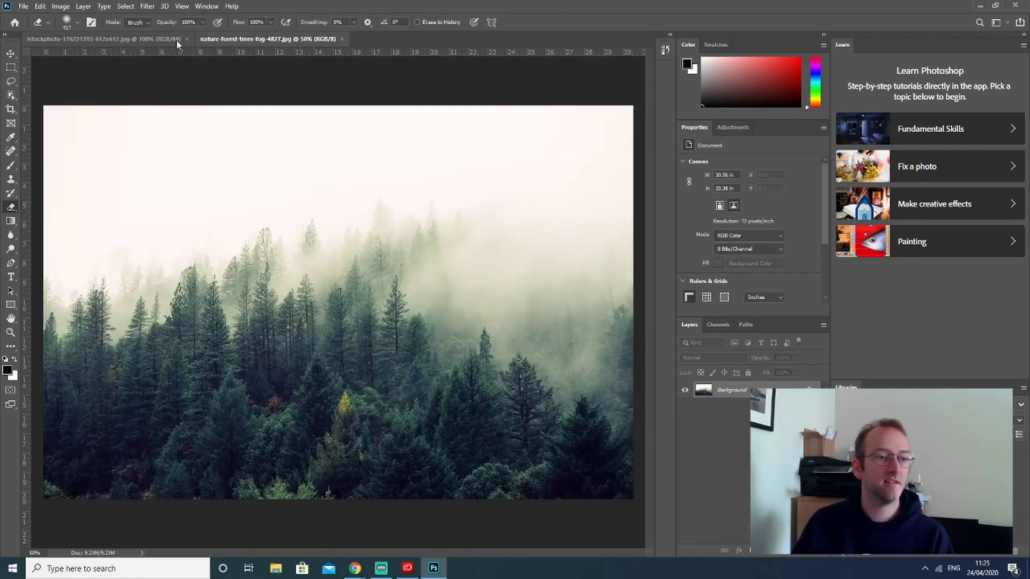
click(157, 40)
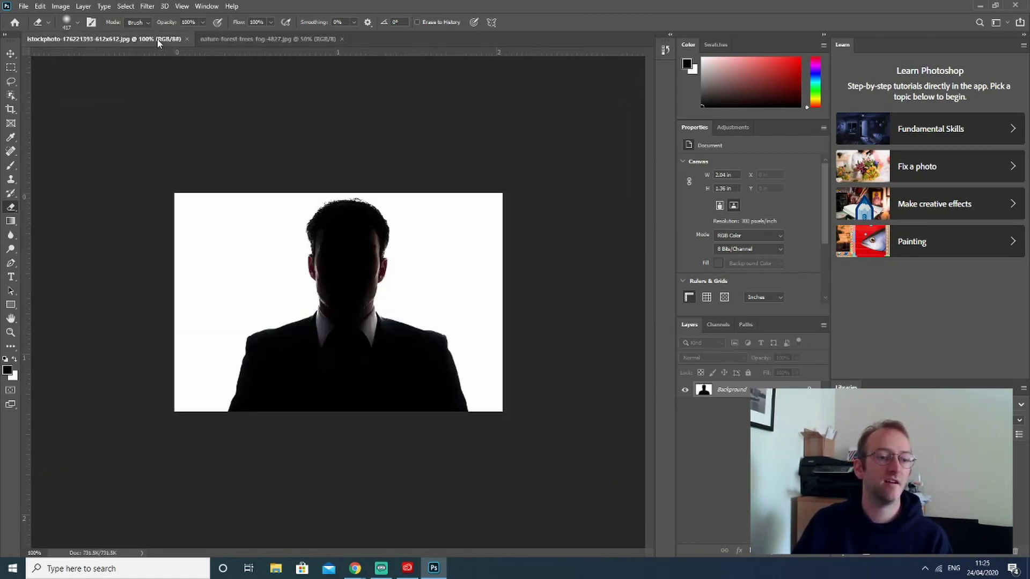
click(226, 40)
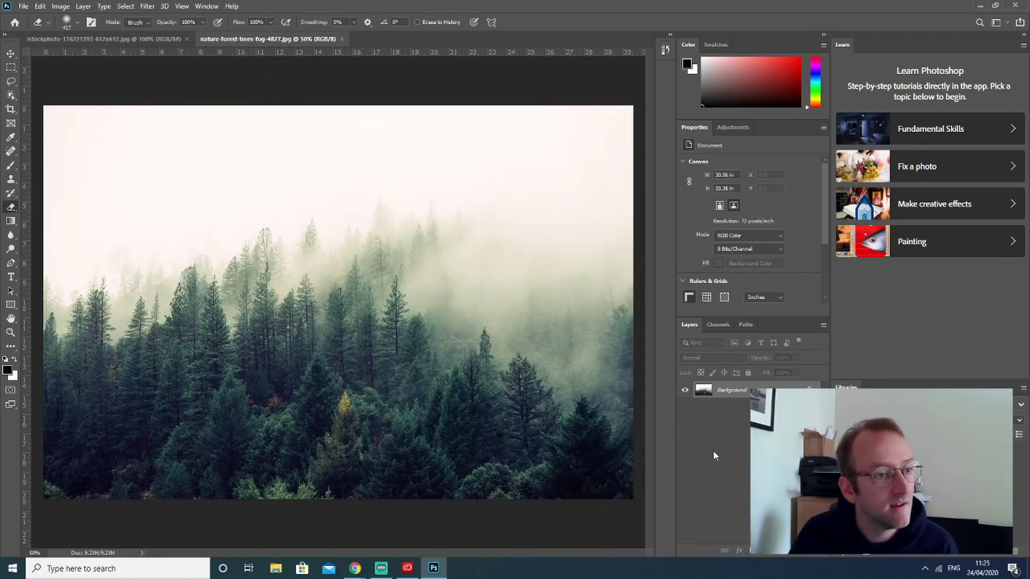
click(137, 40)
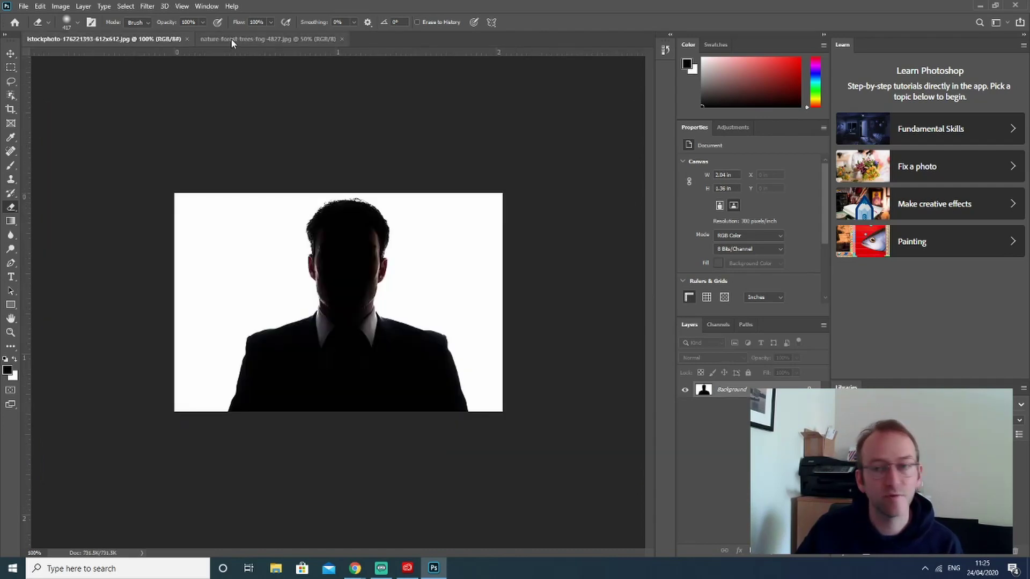
click(231, 39)
click(161, 43)
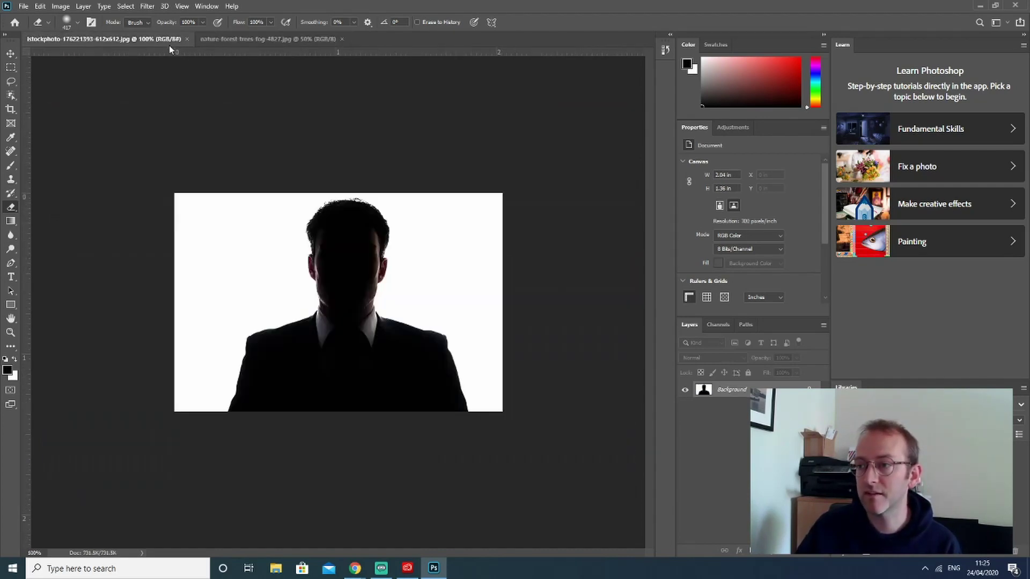
click(230, 40)
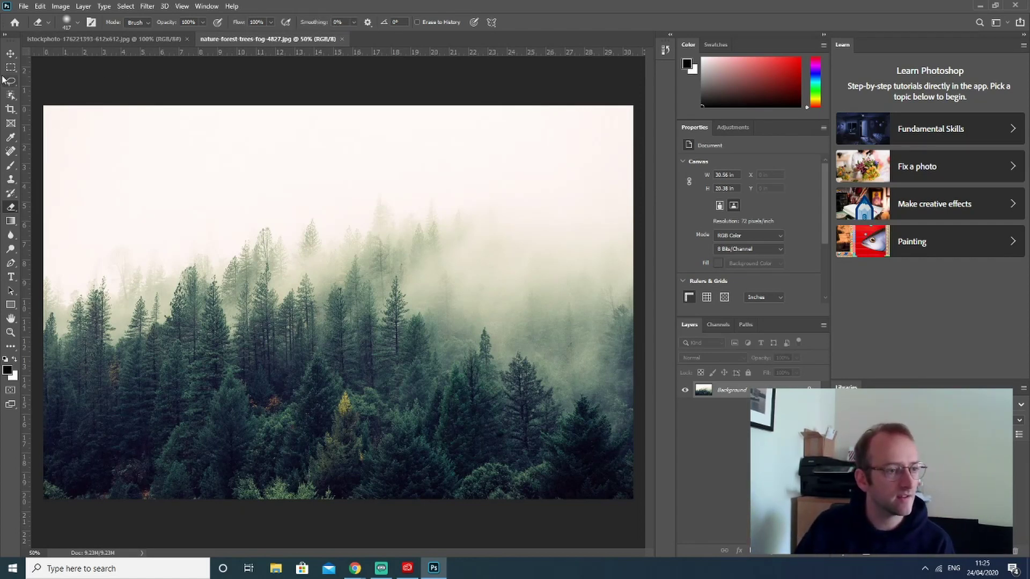
Use the Move tool to copy the forest photo onto the silhouette portrait as a new layer.
click(11, 53)
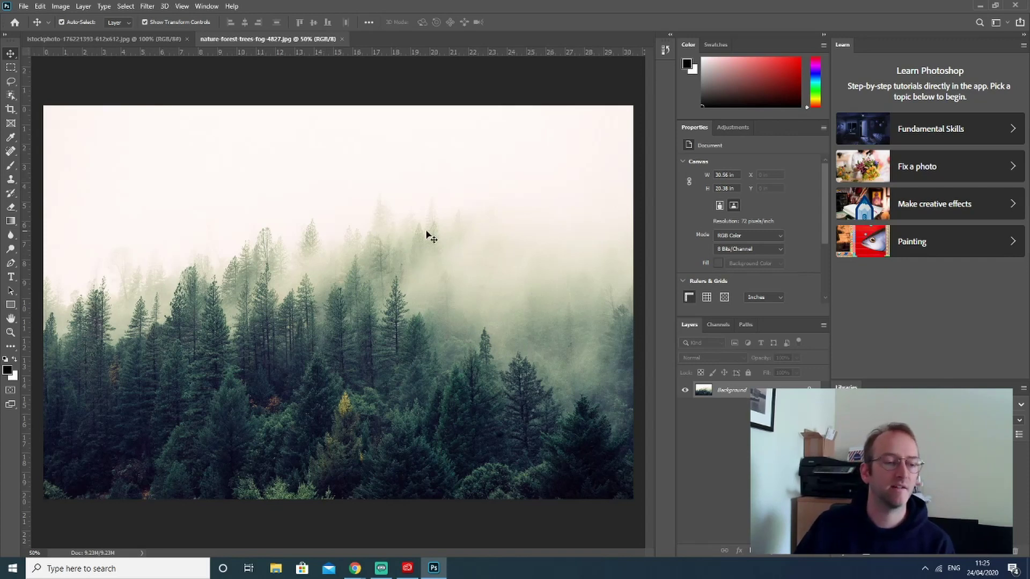
click(149, 40)
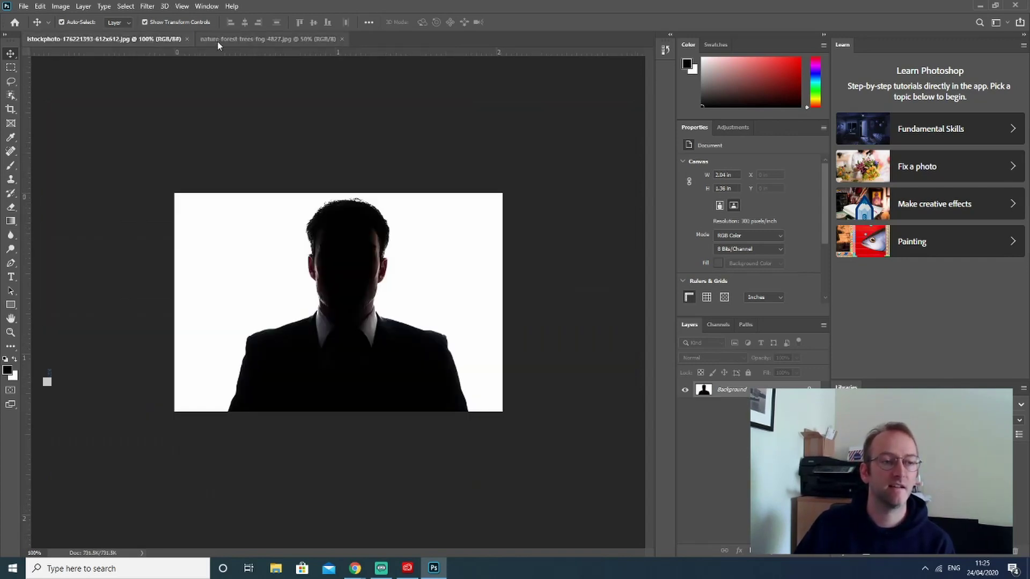
click(249, 41)
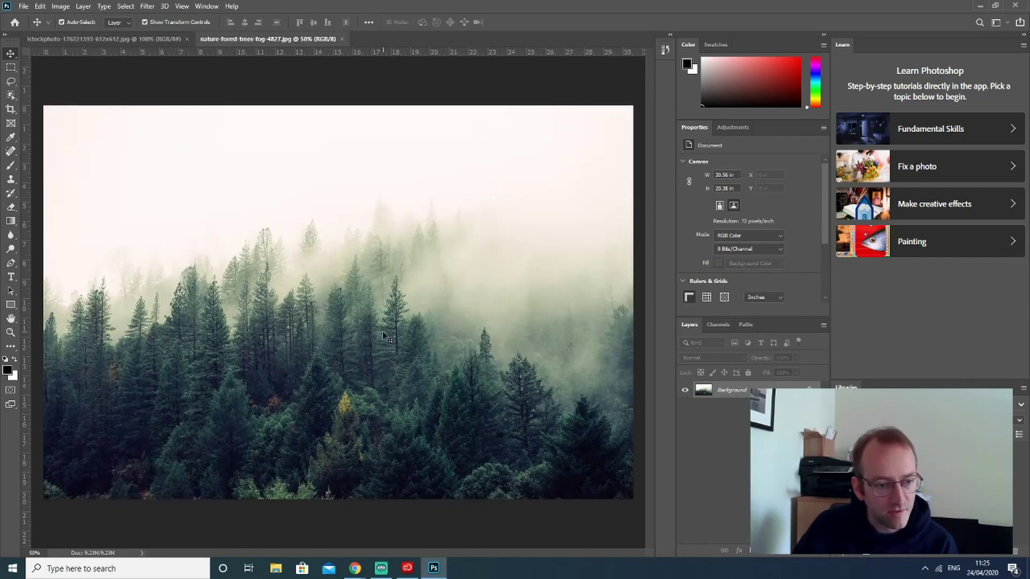
click(134, 40)
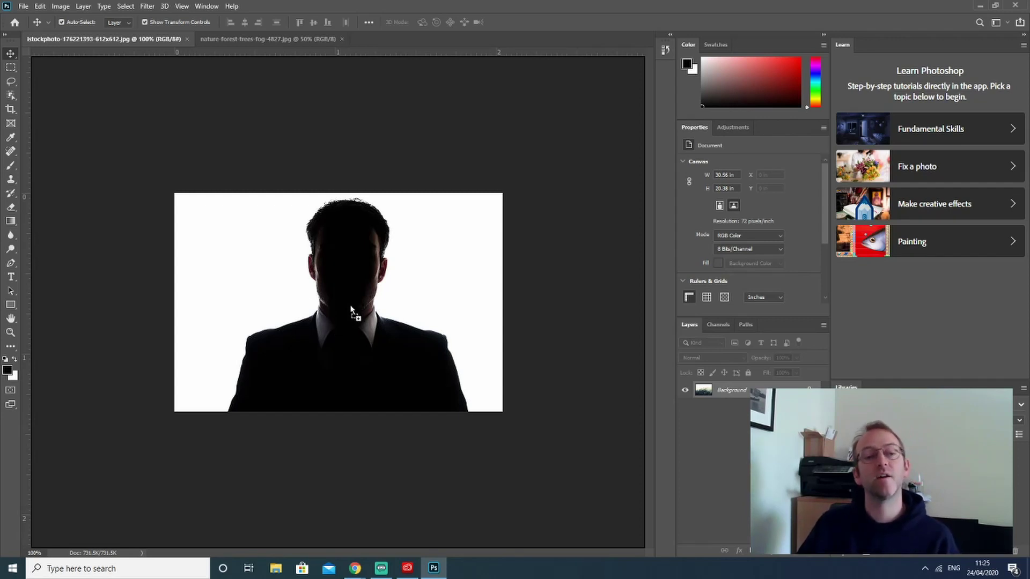
drag(351, 308, 351, 308)
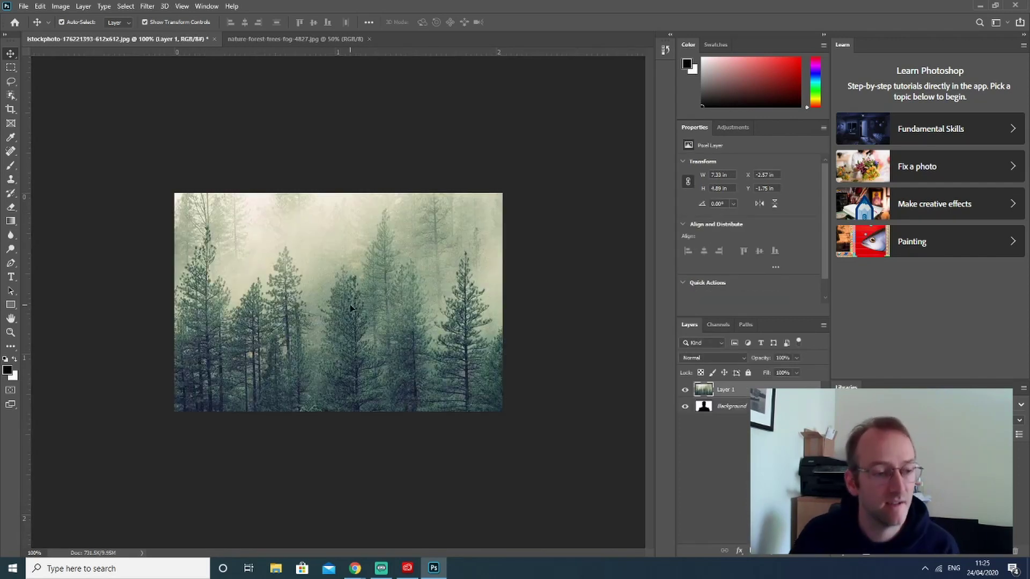
Shift the forest layer down and to the right, to about X -0.82 in, Y -0.71 in.
drag(249, 271, 405, 419)
drag(375, 340, 241, 246)
drag(313, 283, 253, 244)
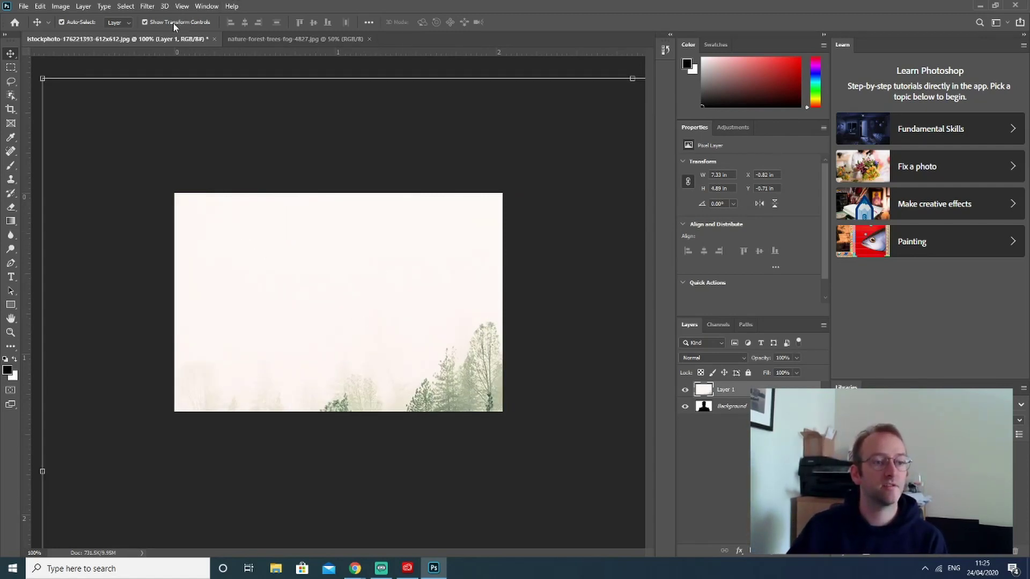
Toggle Show Transform Controls off and back on, moving the forest layer to about X -0.09 in, Y -0.25 in.
click(146, 23)
click(144, 22)
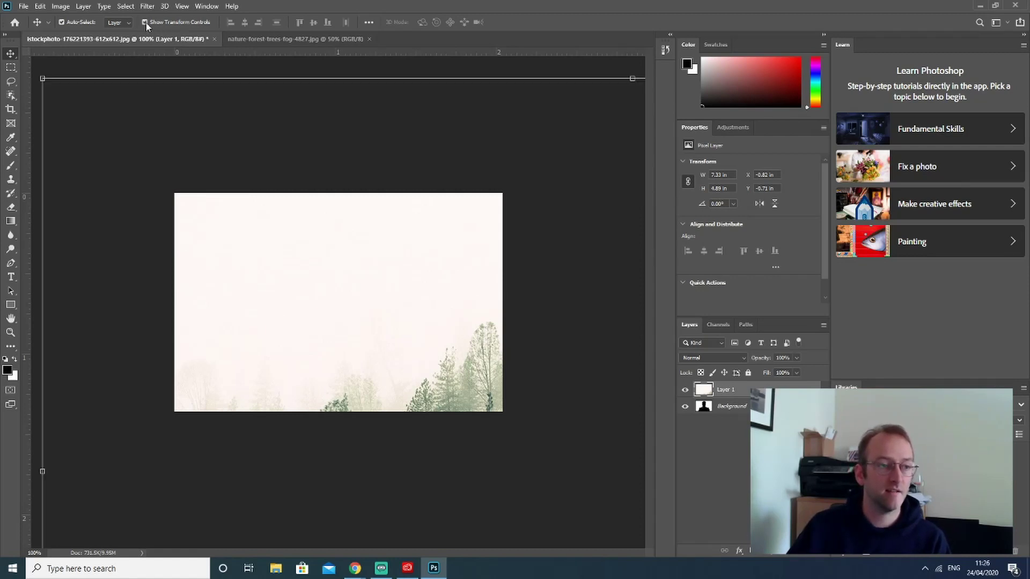
click(145, 22)
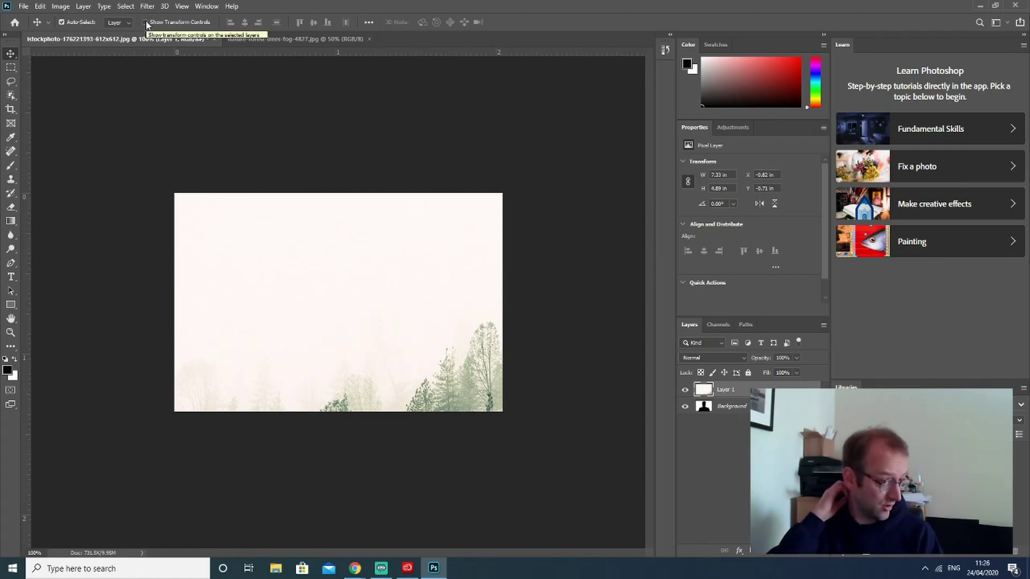
drag(349, 278, 376, 343)
click(166, 23)
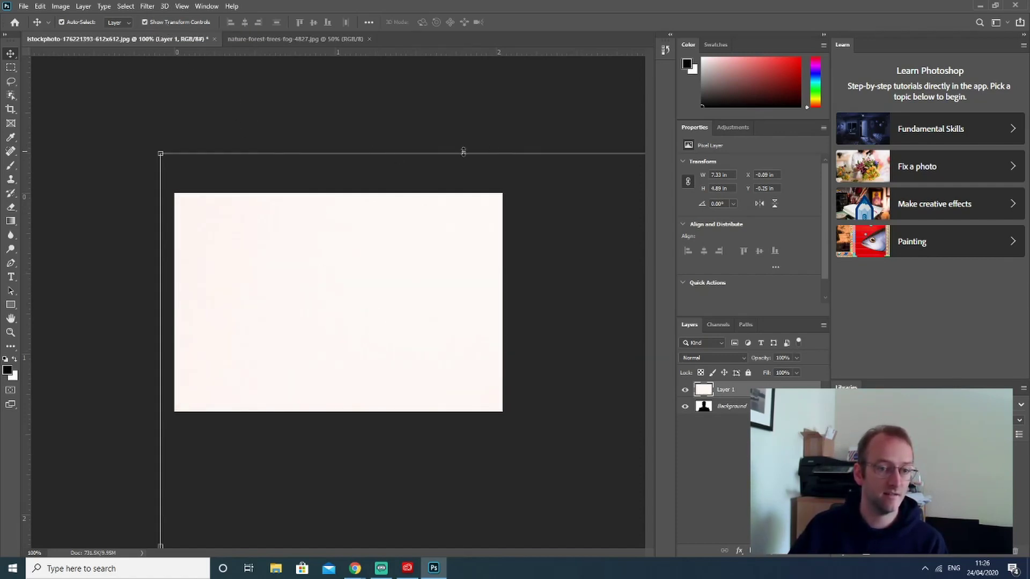
Move the forest layer so its upper-left corner lies inside the canvas, at about X 0.23 in, Y 0.24 in.
drag(280, 253, 373, 307)
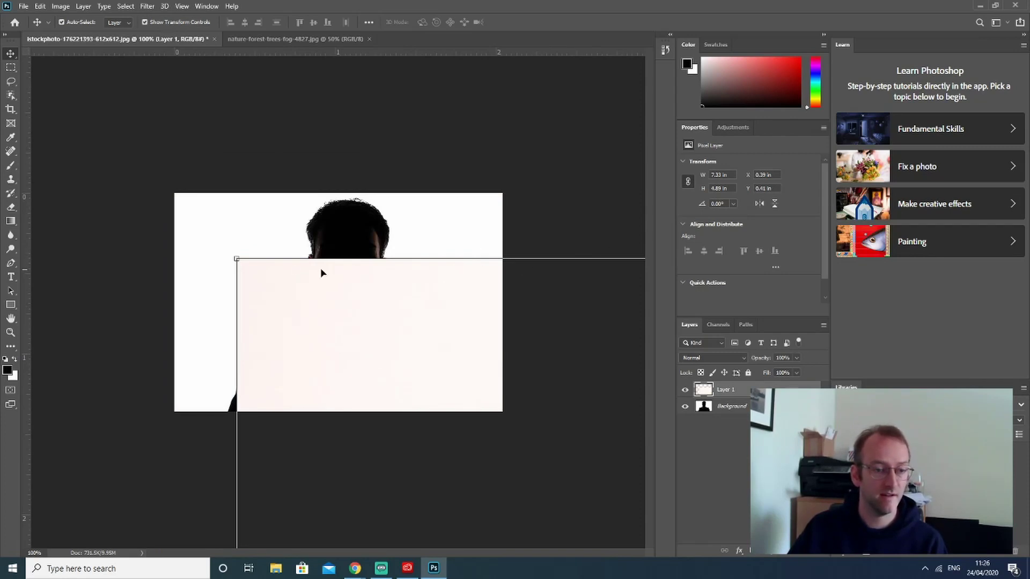
drag(357, 359, 331, 346)
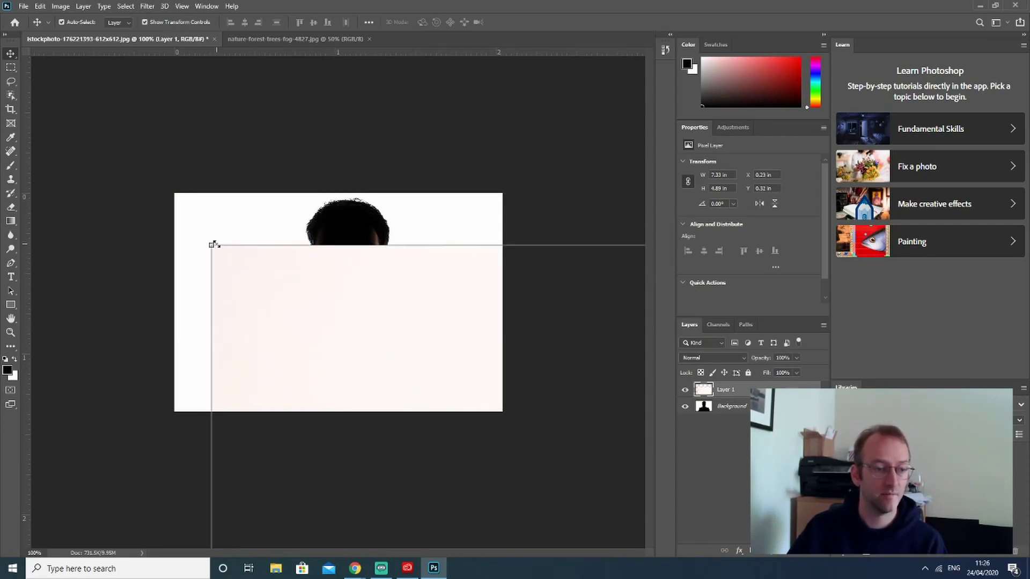
click(162, 22)
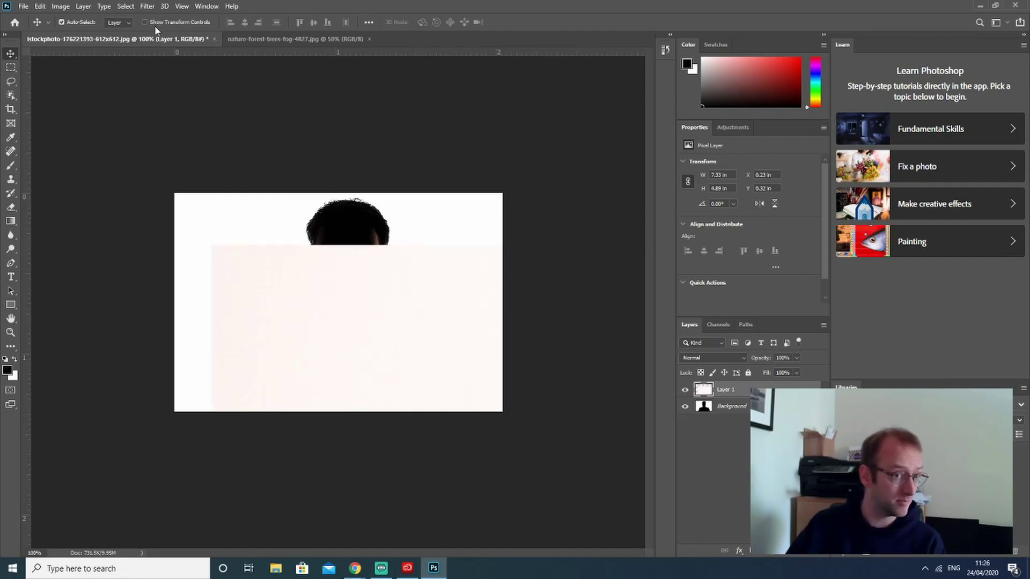
drag(332, 290, 338, 276)
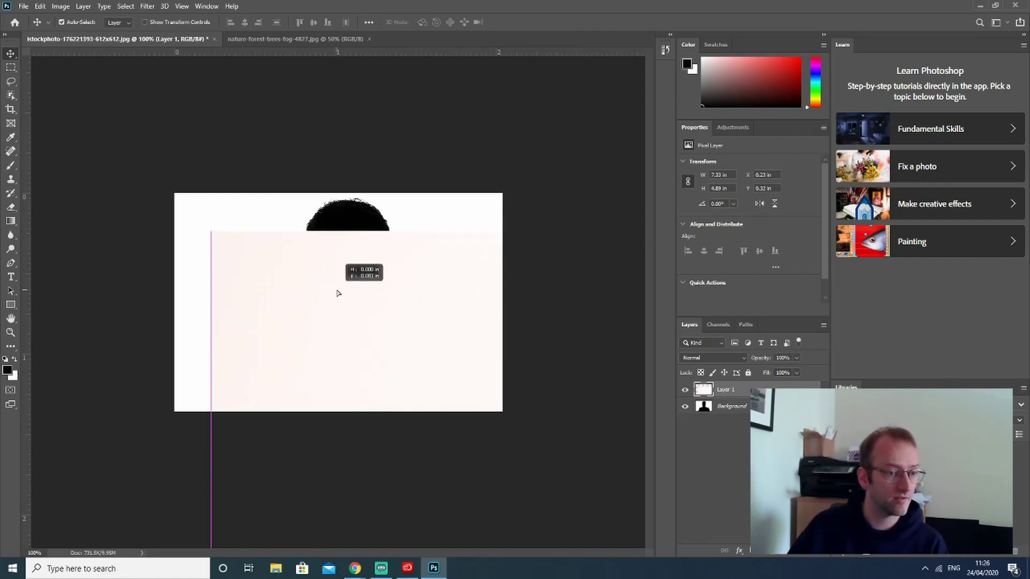
Show the transform controls and scale the forest layer to 30%, centred so it just covers the whole canvas.
click(157, 23)
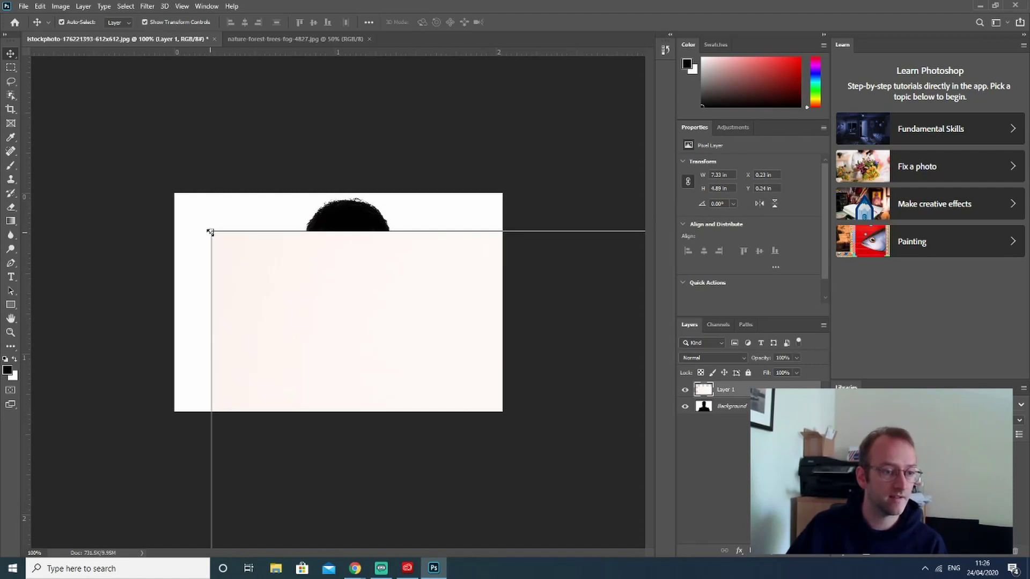
drag(210, 232, 268, 285)
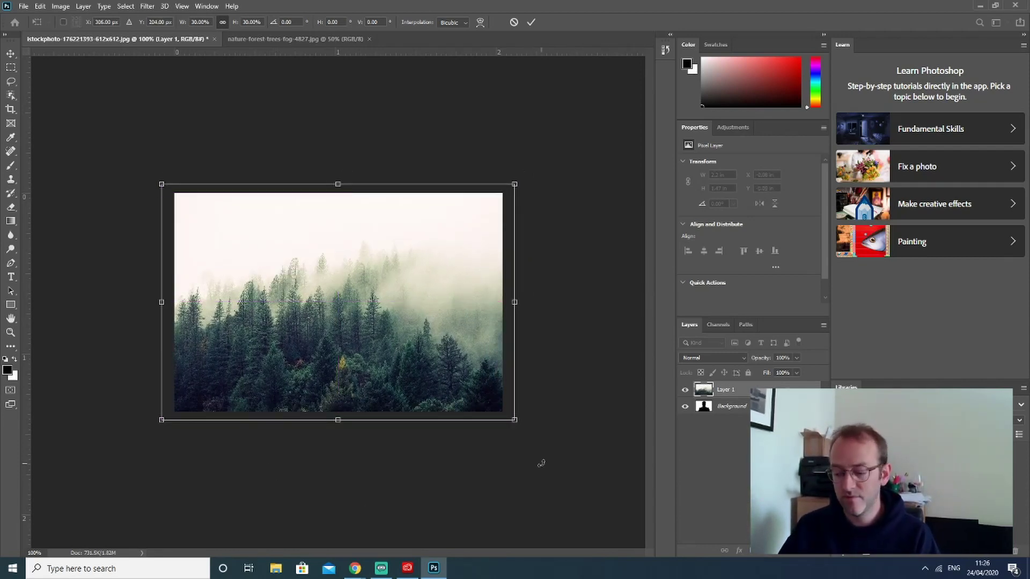
key(Return)
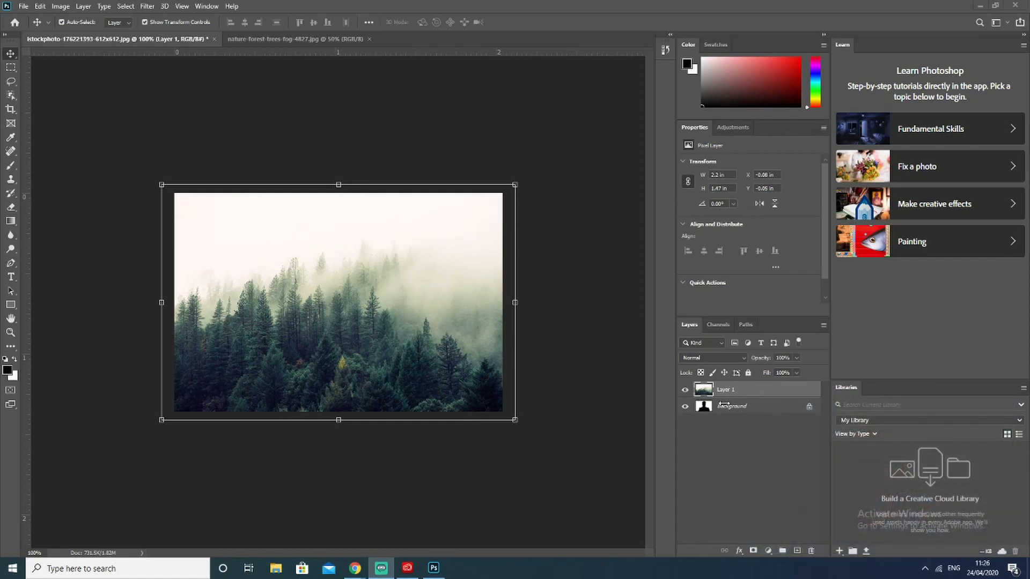
Set the forest layer's blend mode to Screen so the trees fill the dark silhouette.
click(723, 389)
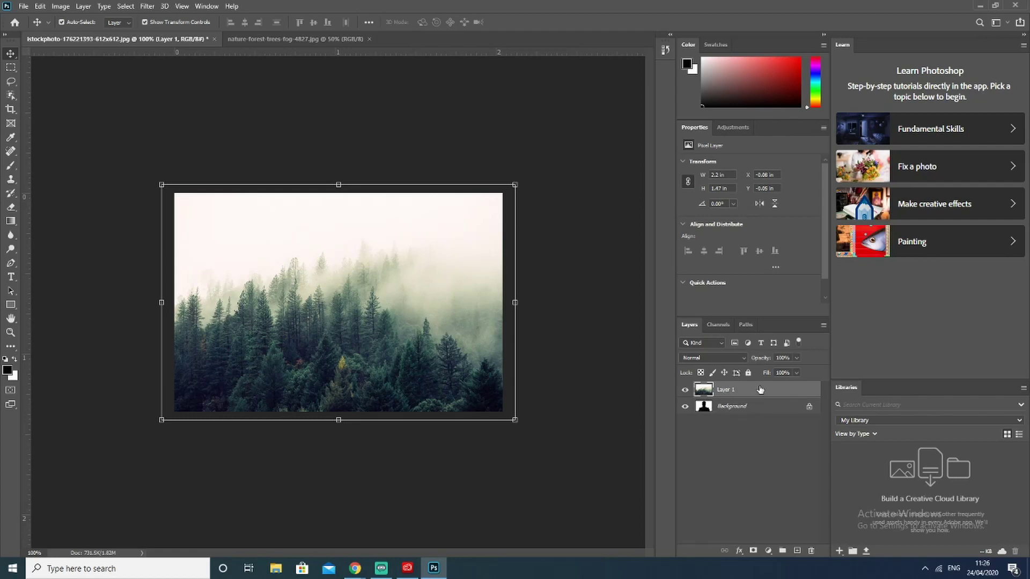
click(714, 360)
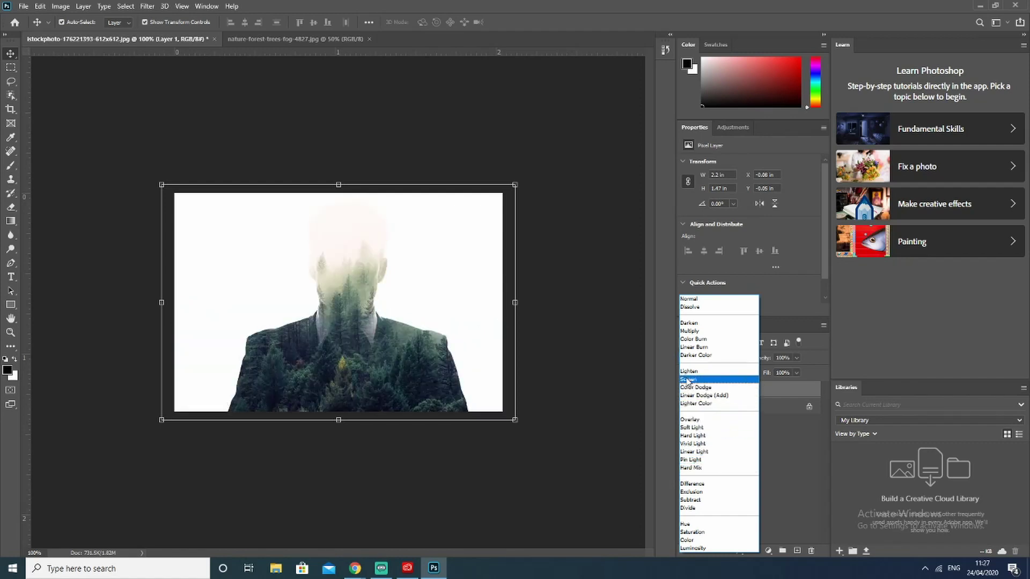
click(708, 380)
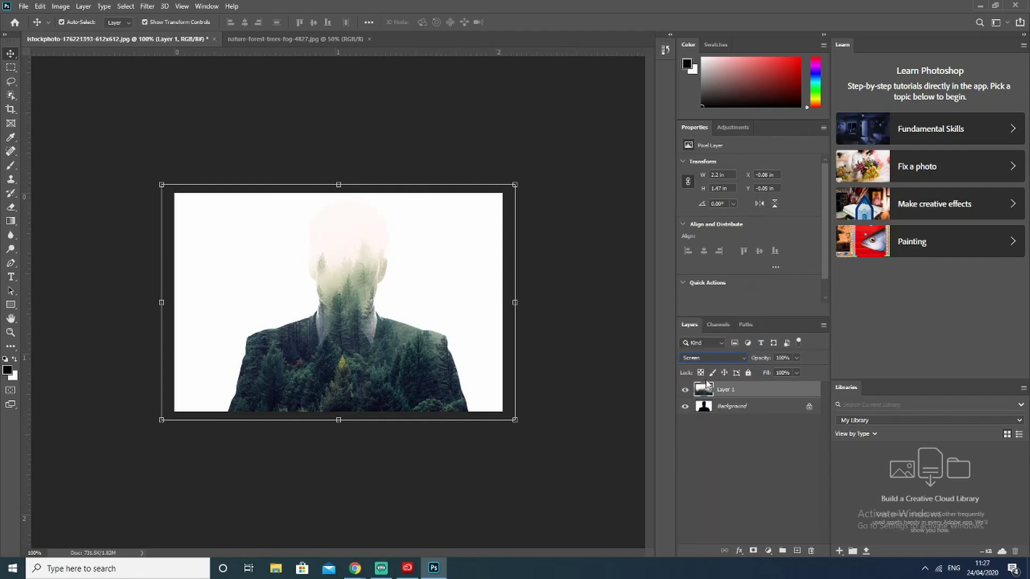
click(701, 357)
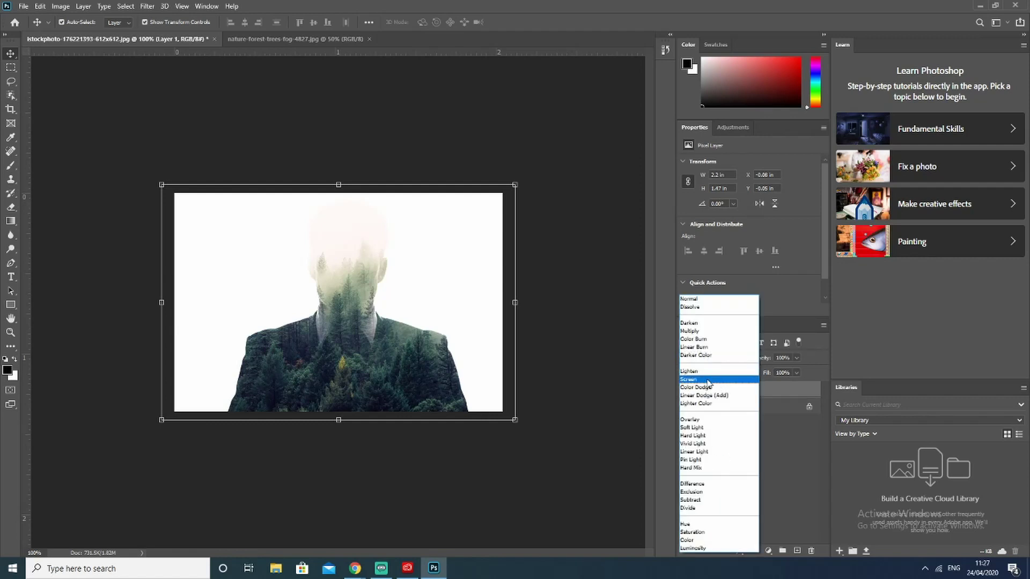
click(708, 380)
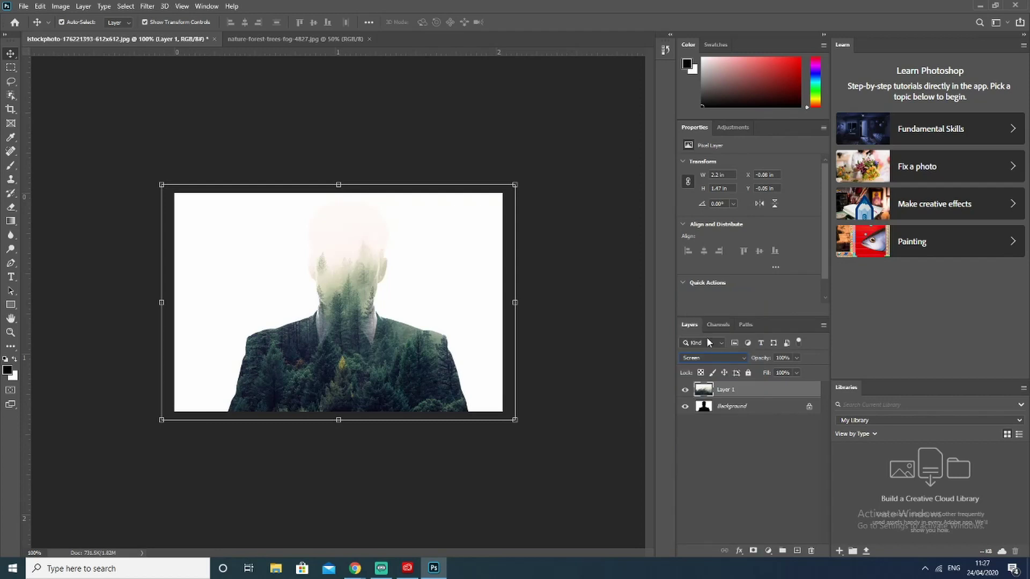
Add a Black & White adjustment layer with the default preset above the forest layer.
click(768, 551)
click(607, 496)
click(768, 551)
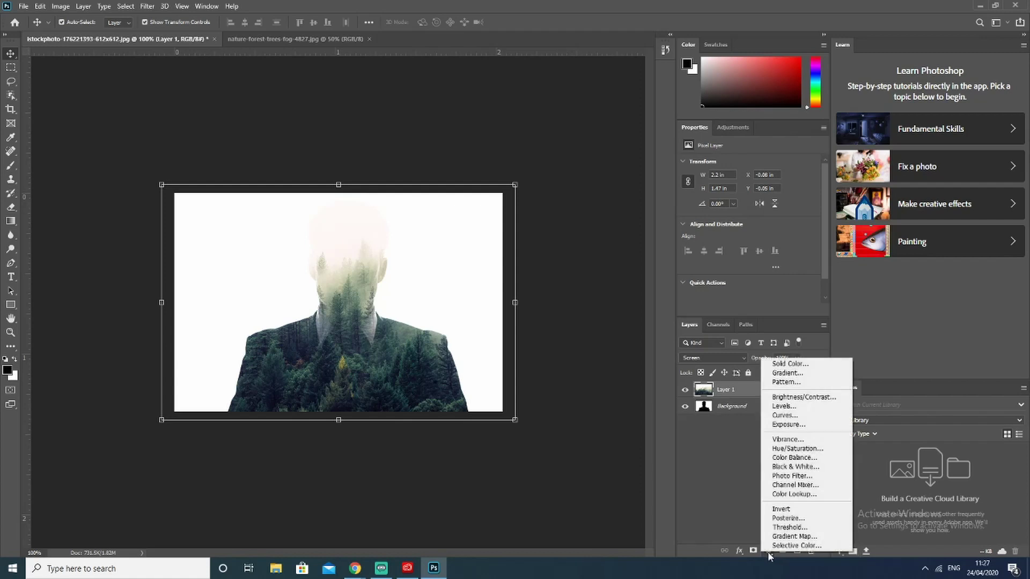
click(792, 468)
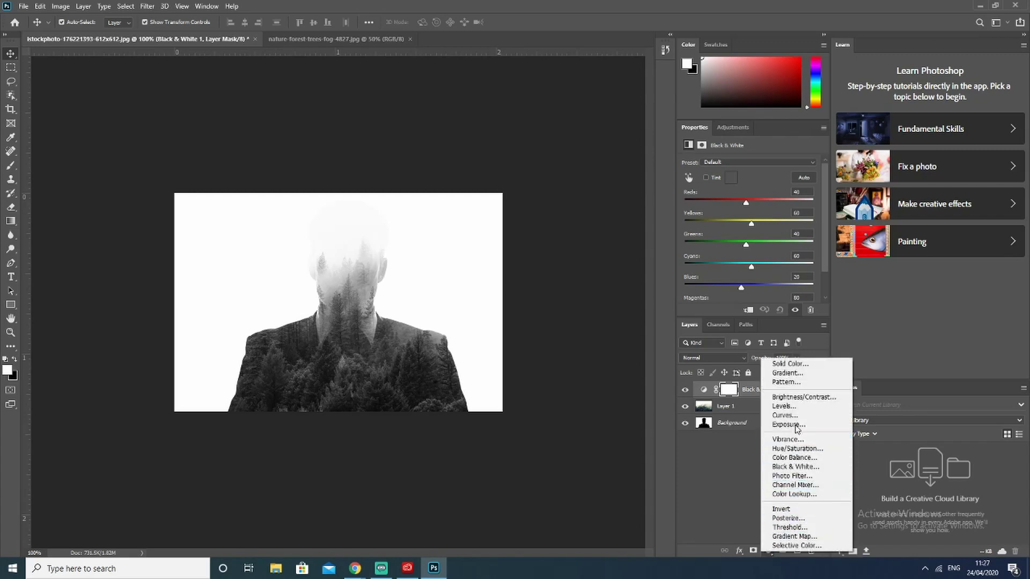
Add a Levels adjustment layer on top with input levels of 17 for shadows, 0.92 for midtones and 249 for highlights.
click(799, 408)
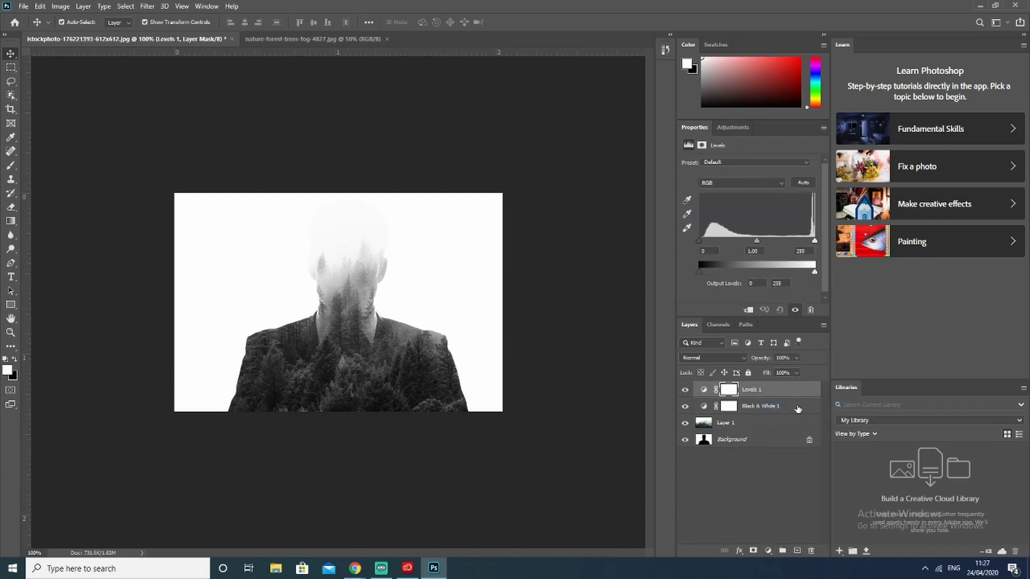
drag(698, 241, 707, 246)
drag(815, 239, 764, 246)
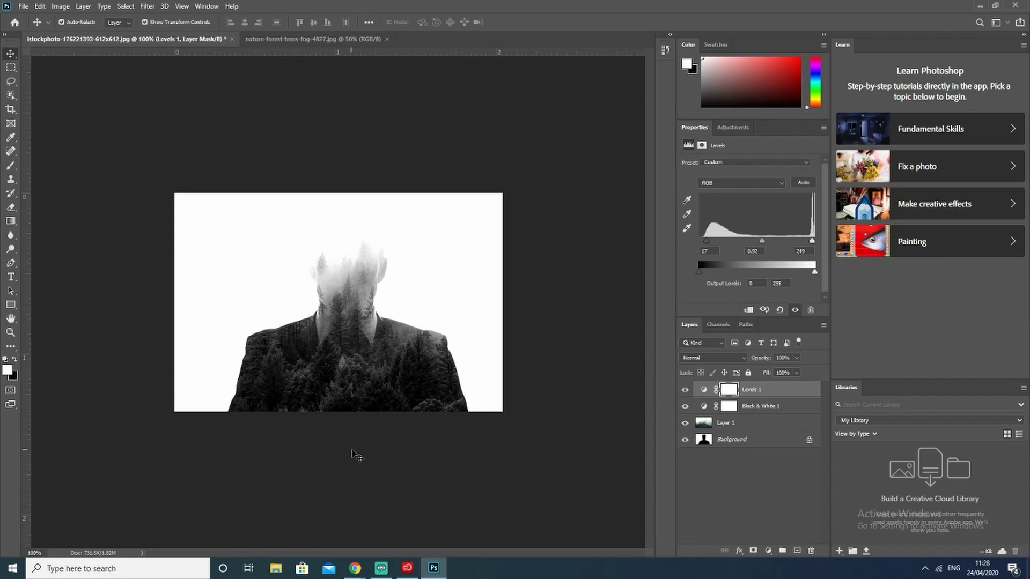
Enlarge the forest layer proportionally to about 140% and centre it over the canvas at X 306 px, Y 204 px.
click(754, 424)
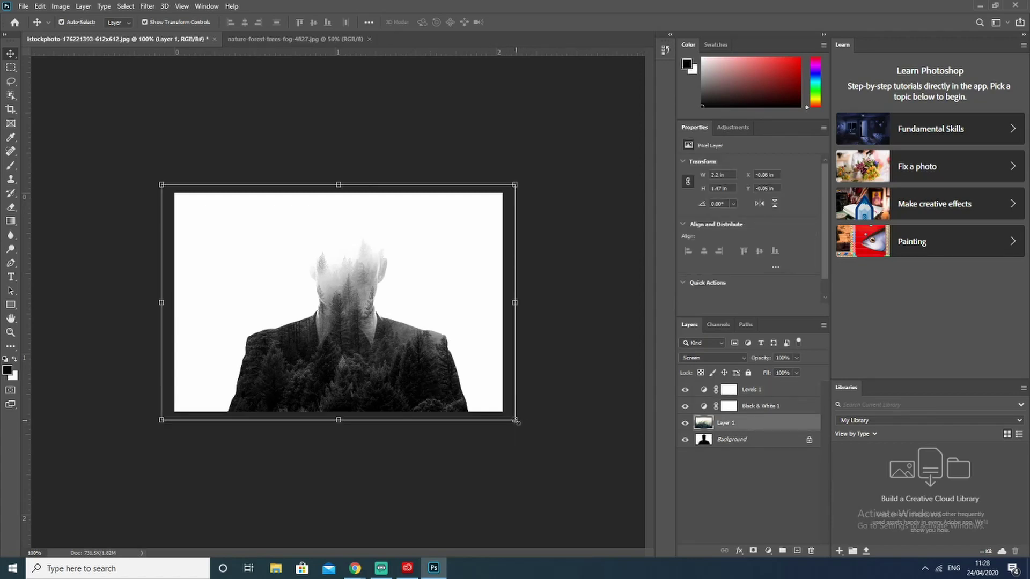
drag(517, 421, 655, 514)
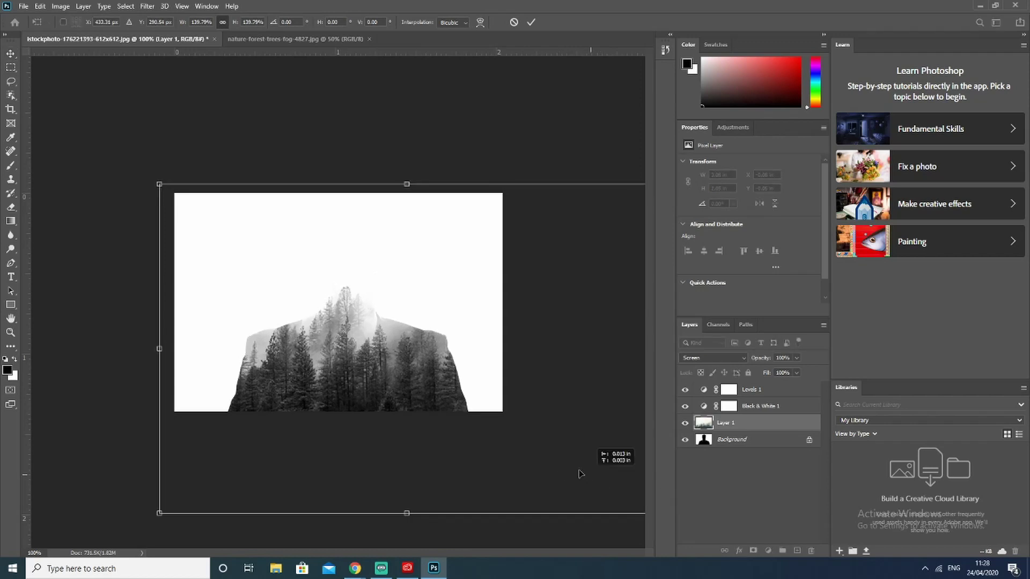
drag(579, 474, 521, 428)
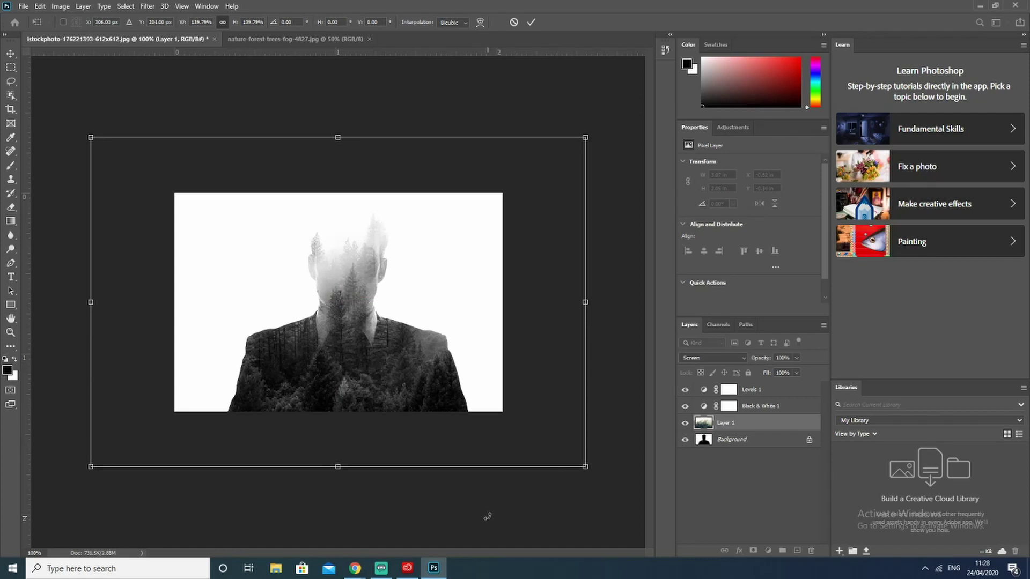
key(Return)
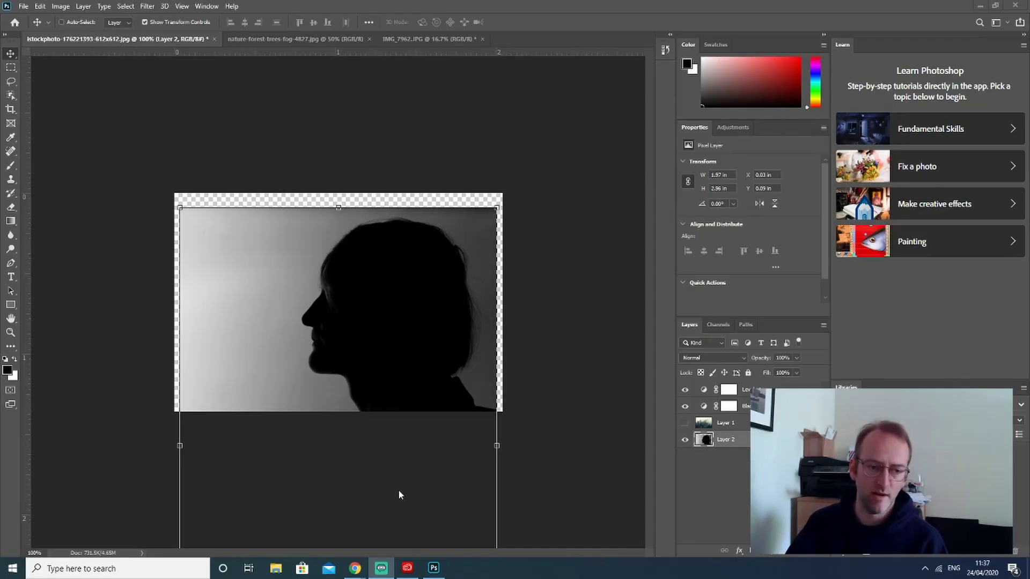
Show the forest layer and reposition the profile portrait so the head fills the canvas, at about X 0.03 in, Y 0.07 in.
drag(456, 392, 465, 188)
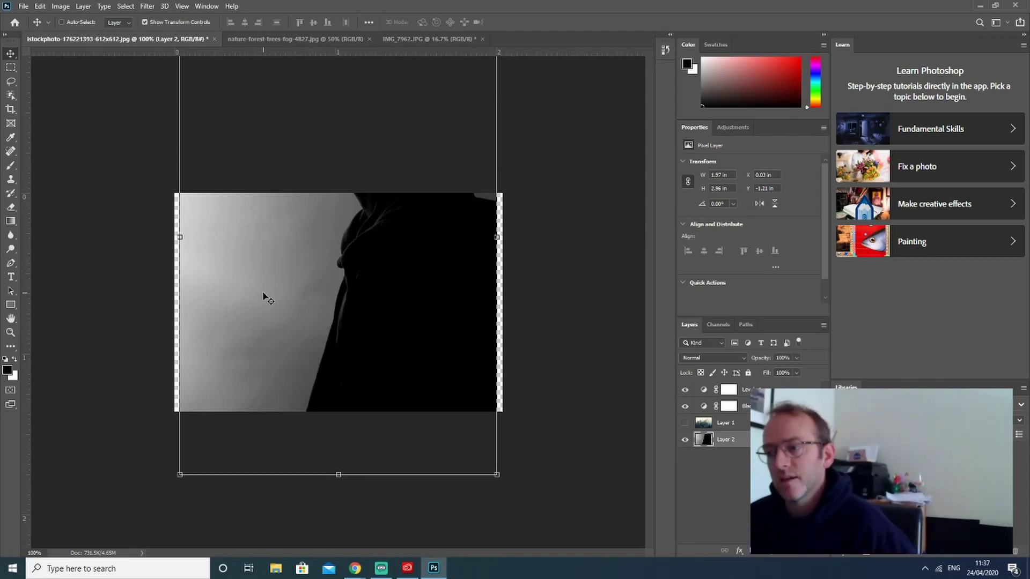
click(685, 423)
drag(416, 302, 402, 494)
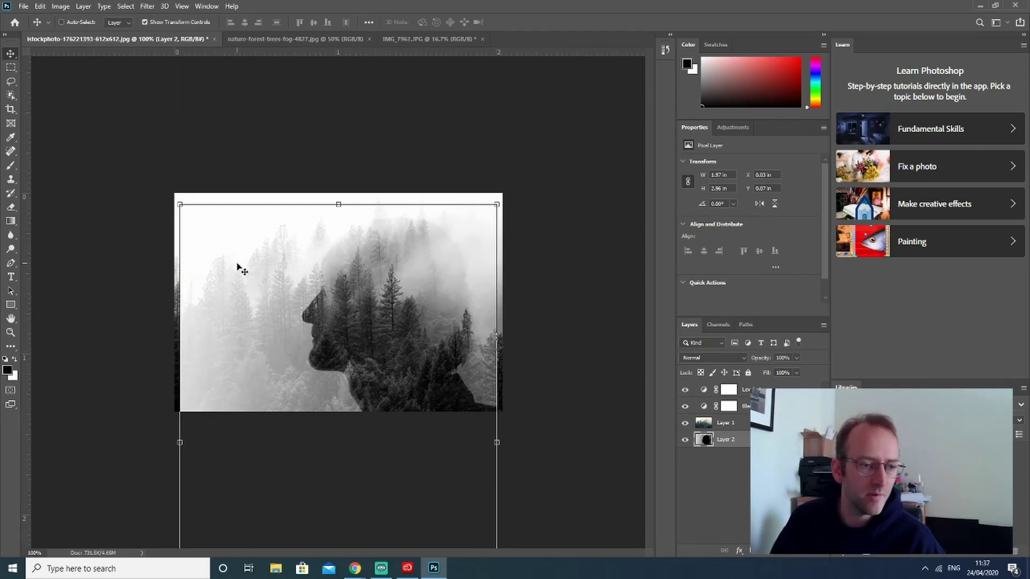
Scale the profile portrait layer to about 106% and centre it horizontally so it covers the whole canvas, at about X -0.02 in, Y -0.1 in.
drag(179, 205, 161, 177)
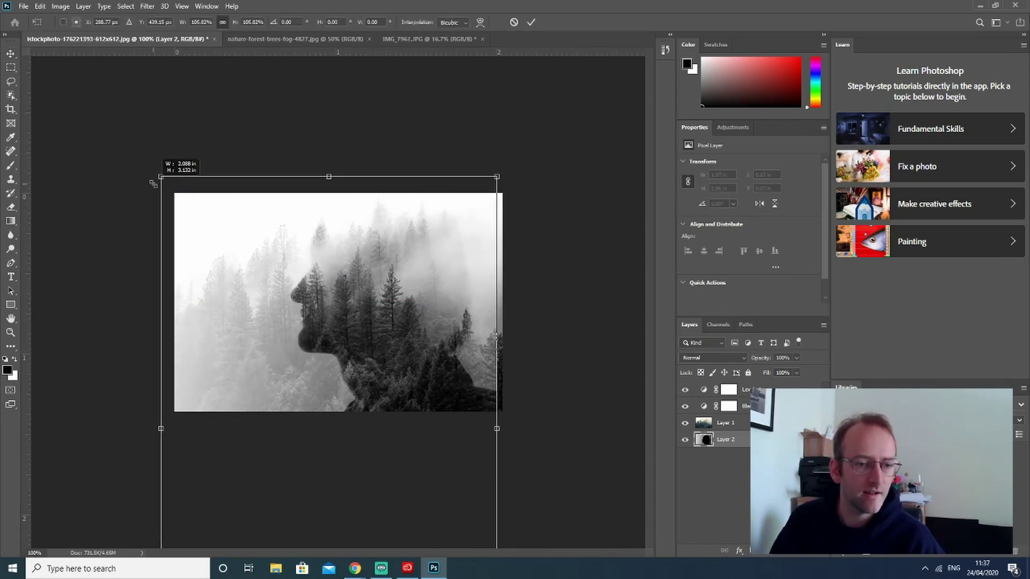
drag(245, 251, 254, 251)
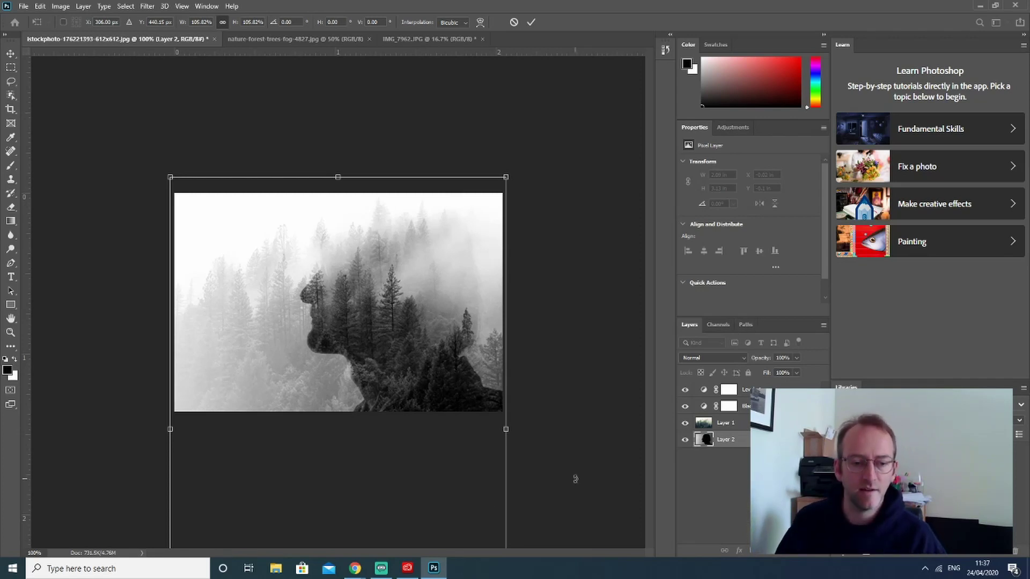
key(Return)
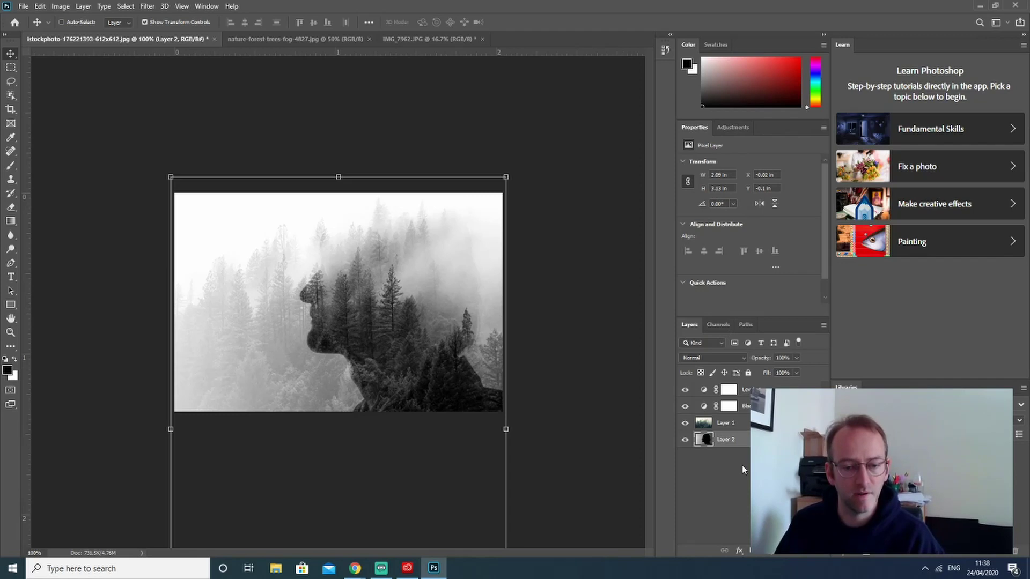
Add a Levels adjustment layer directly above the profile portrait with the shadow input at 14 and the highlight input at 113.
click(770, 551)
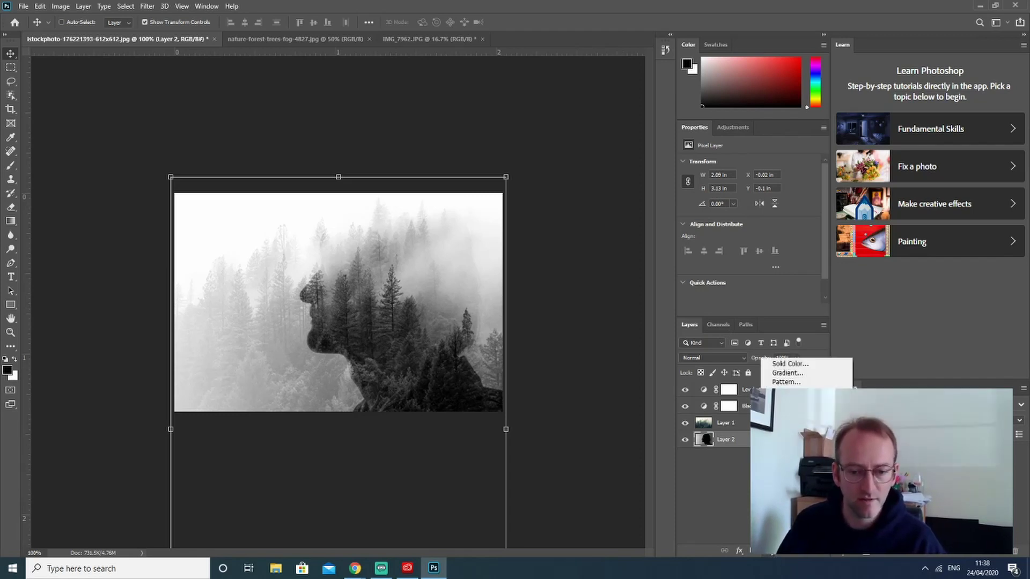
click(786, 403)
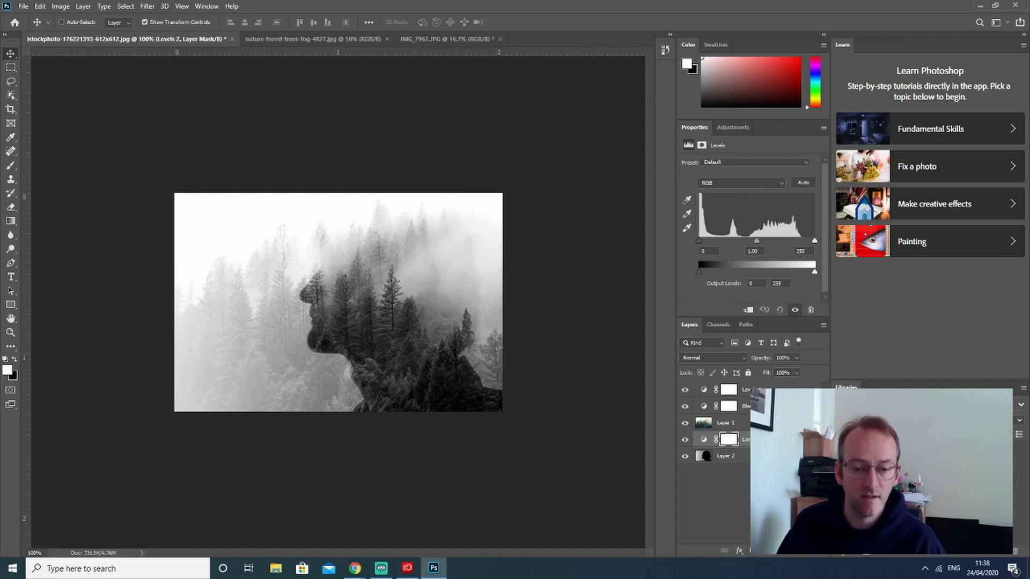
mouse_move(698, 241)
mouse_down()
mouse_move(714, 241)
mouse_move(705, 241)
mouse_up()
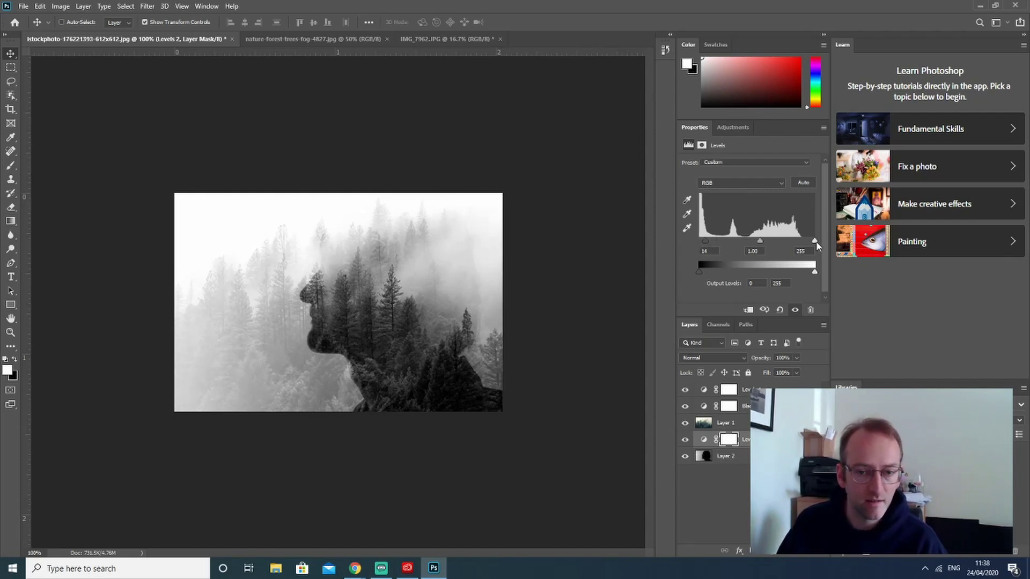
drag(814, 241, 750, 240)
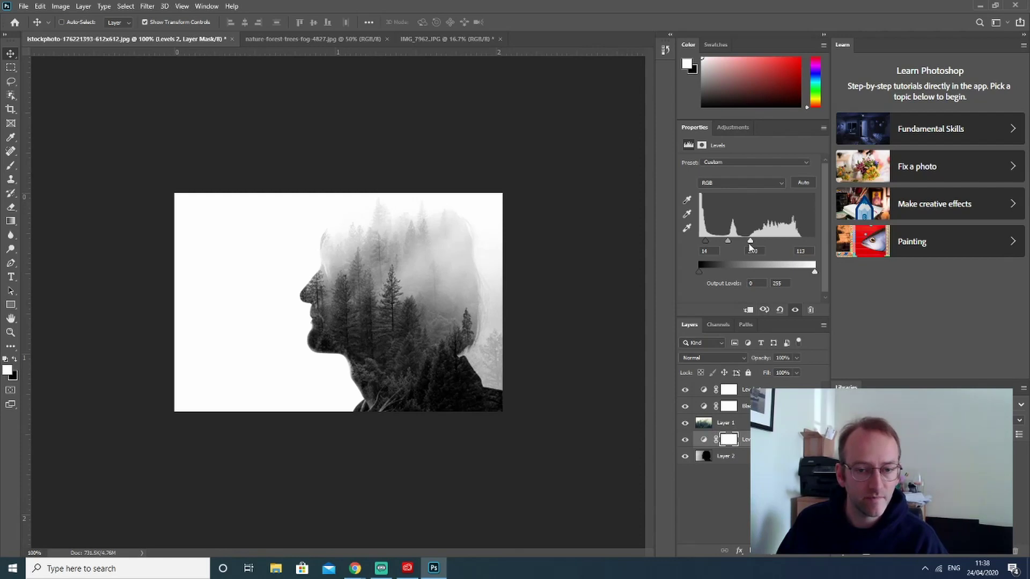
Hide the forest layer, refine the portrait's Levels inputs to 13 and 74 for a pure white background, and compare with the adjustment off.
click(685, 423)
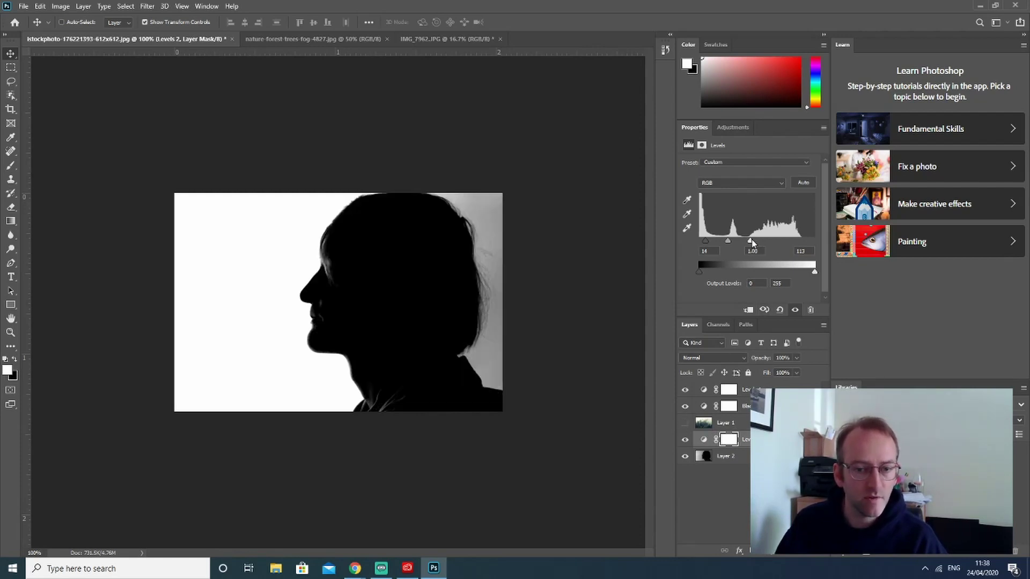
drag(751, 242, 705, 241)
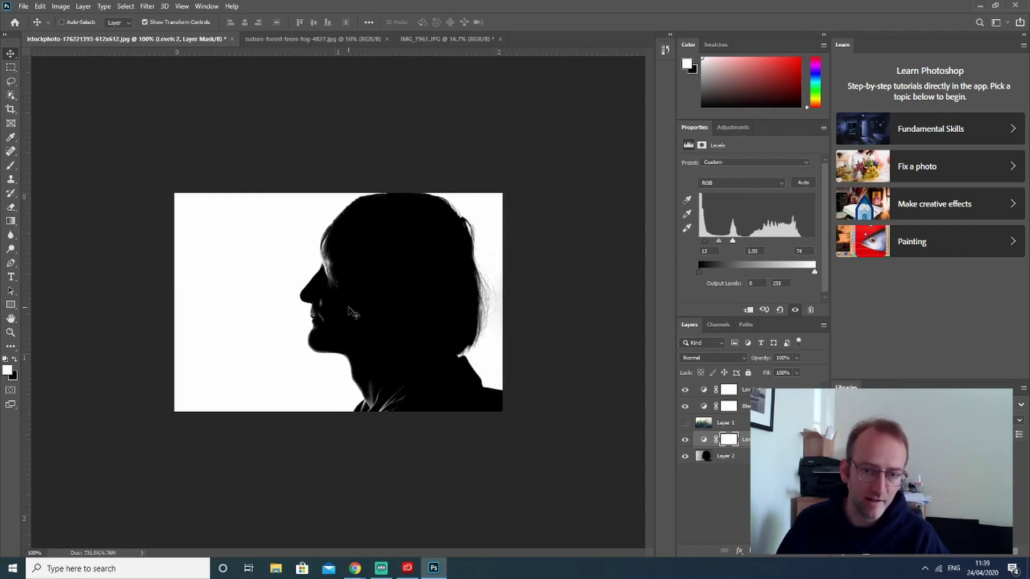
click(684, 440)
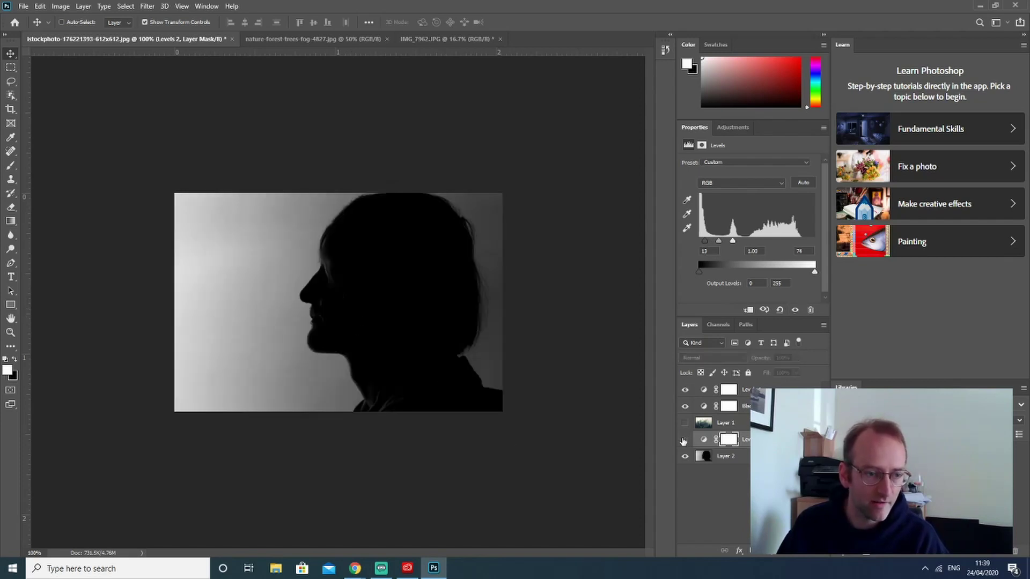
click(684, 440)
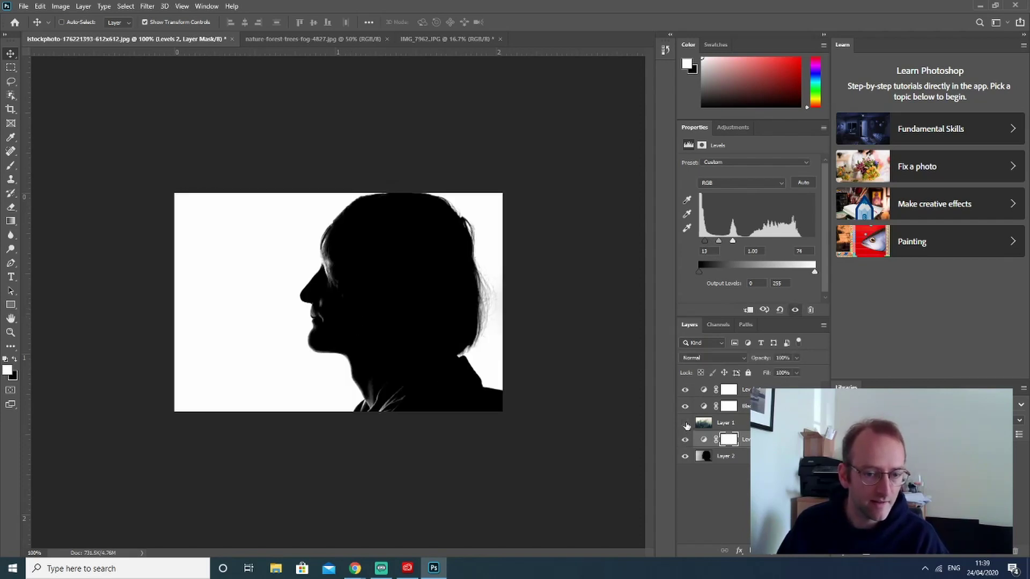
Show the forest layer again and toggle the portrait's Levels adjustment off and on to compare the double exposure.
click(684, 423)
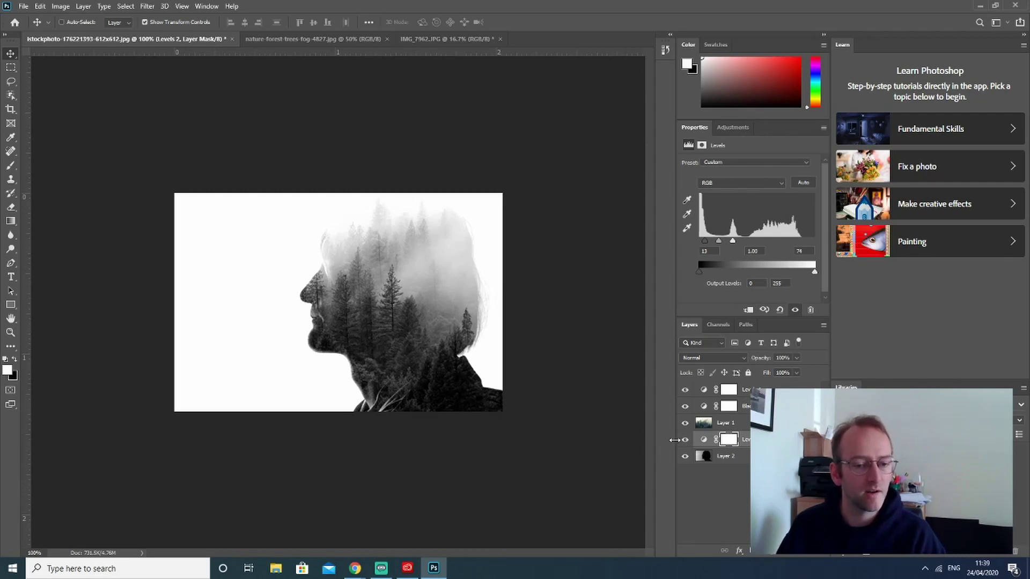
click(685, 441)
click(685, 441)
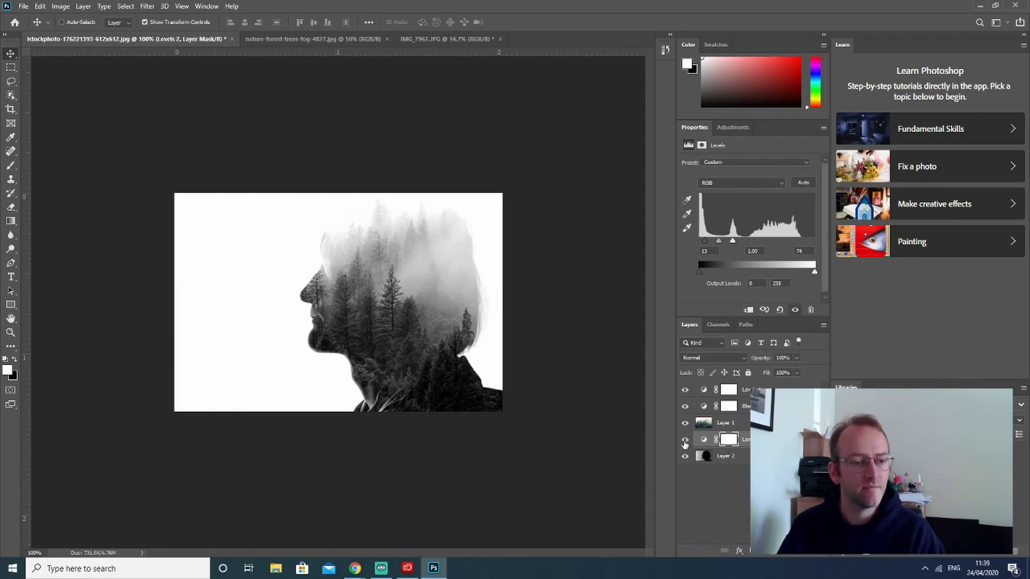